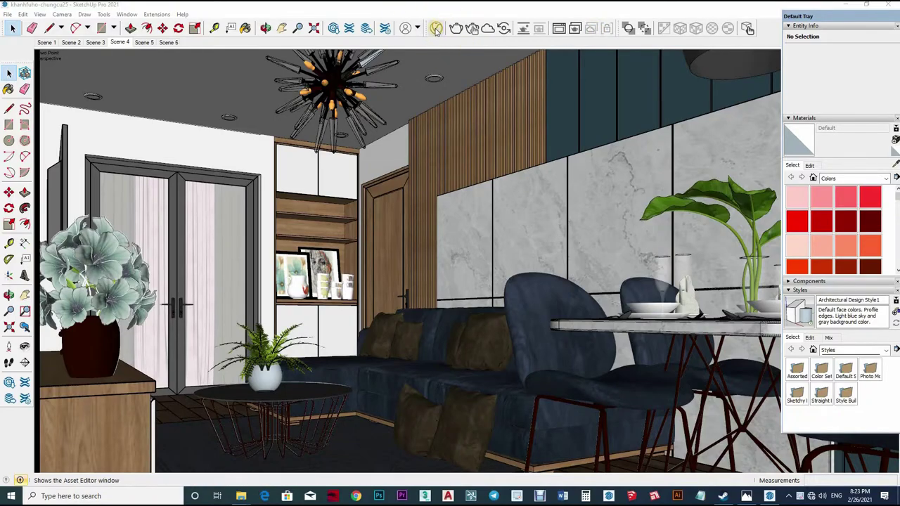
# Open the V-Ray Asset Editor from the V-Ray toolbar to show its Render settings
pyautogui.click(437, 28)
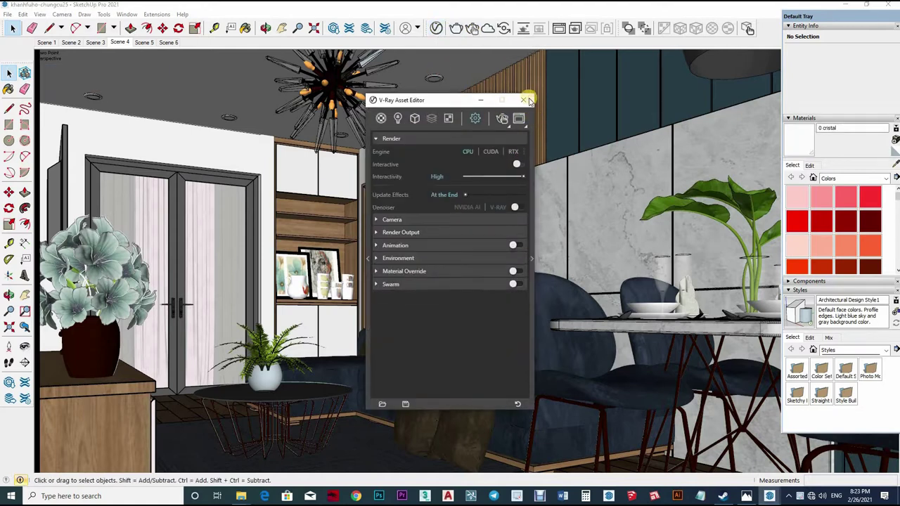
# Run a test V-Ray render, which comes out black, then close the frame buffer
pyautogui.click(470, 28)
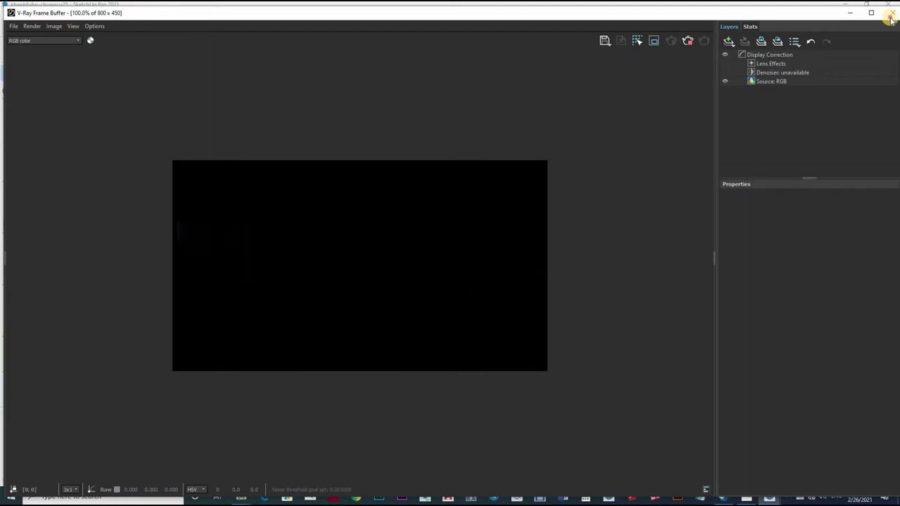
pyautogui.click(889, 15)
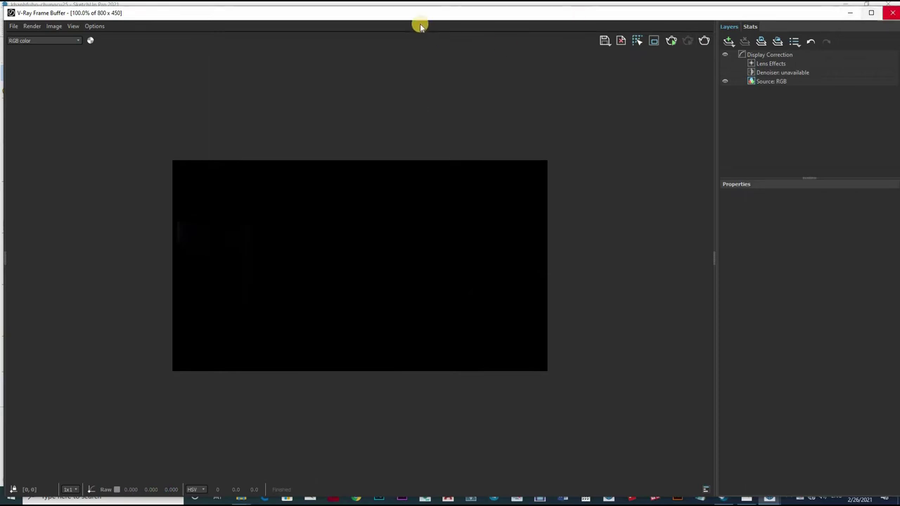
pyautogui.moveTo(427, 321); pyautogui.dragTo(422, 360, button='middle')
# Orbit and zoom the view around the sofa to show the coffee table
pyautogui.scroll(10, 422, 360)
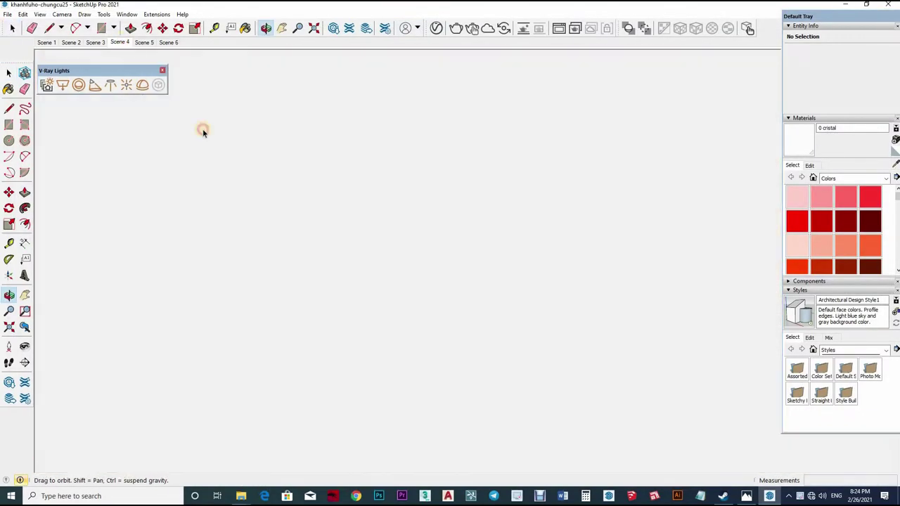
pyautogui.press('space')
pyautogui.scroll(-8, 371, 285)
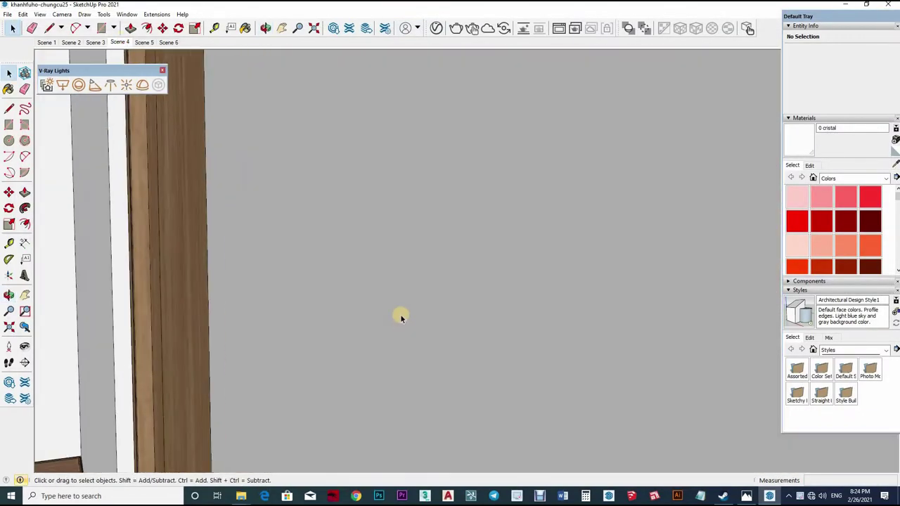
pyautogui.scroll(5, 399, 400)
pyautogui.moveTo(385, 394); pyautogui.dragTo(422, 351, button='middle')
pyautogui.scroll(-3, 423, 351)
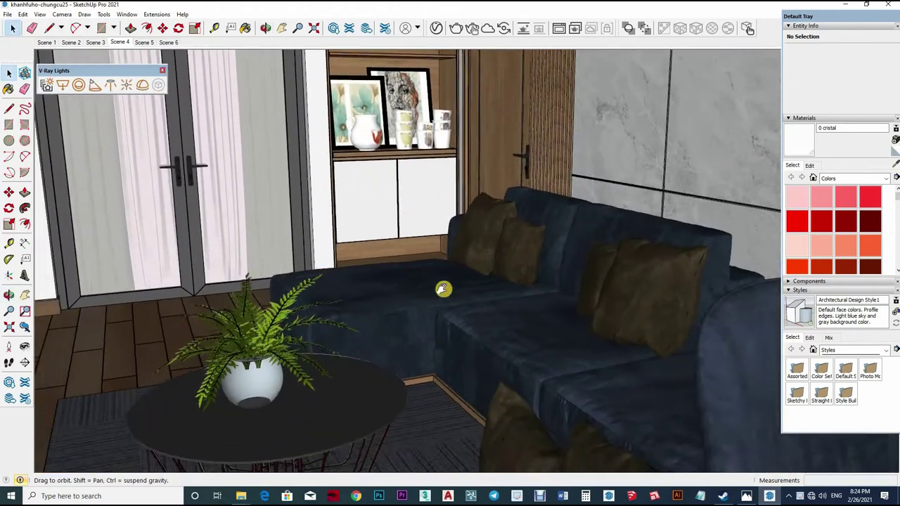
pyautogui.press('space')
pyautogui.moveTo(446, 257); pyautogui.dragTo(424, 35, button='middle')
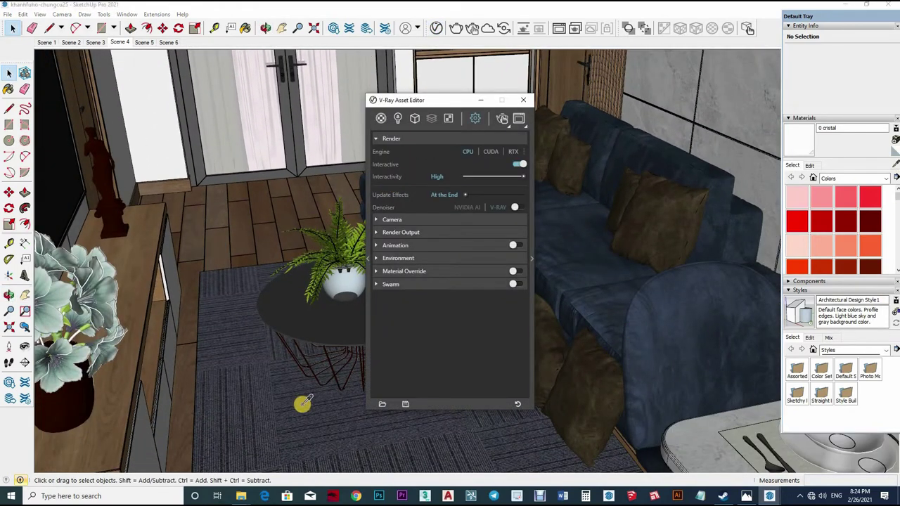
# Enable bump on the Color A03 material and set its amount to 0.9
pyautogui.press('b')
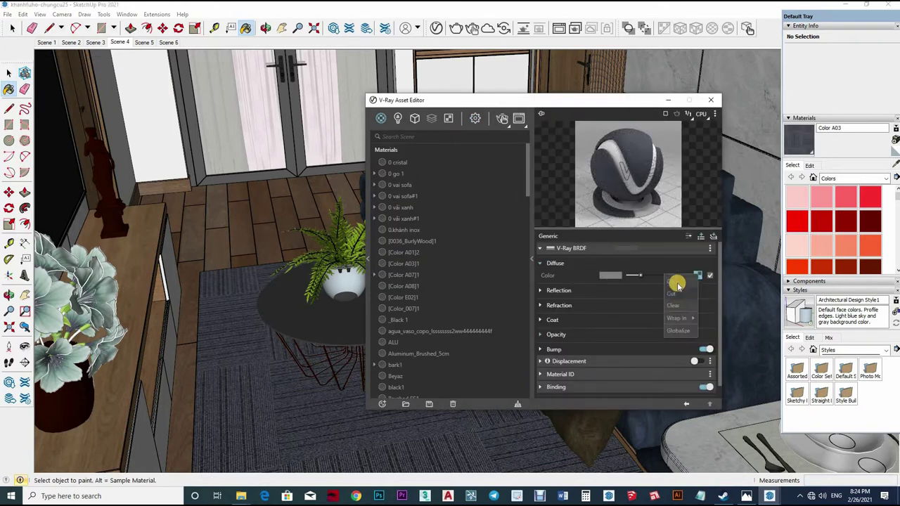
pyautogui.click(558, 291)
pyautogui.scroll(-3, 644, 342)
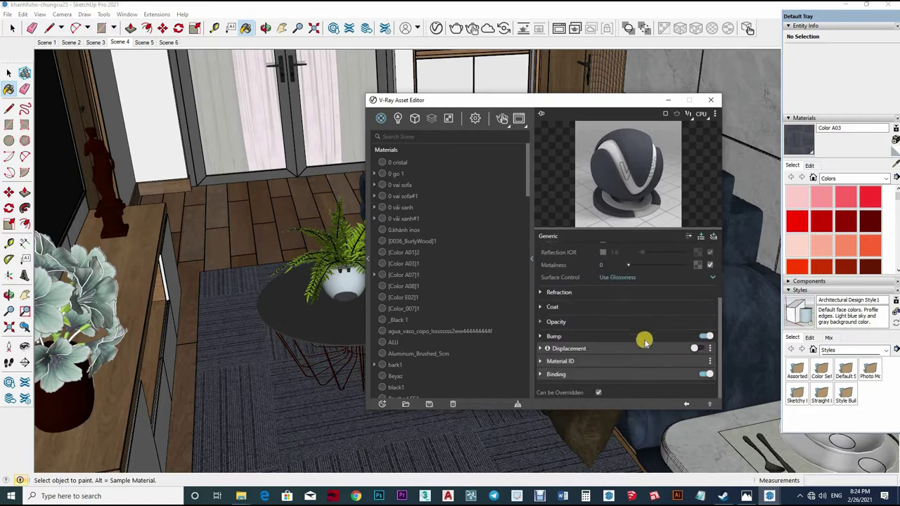
pyautogui.click(706, 338)
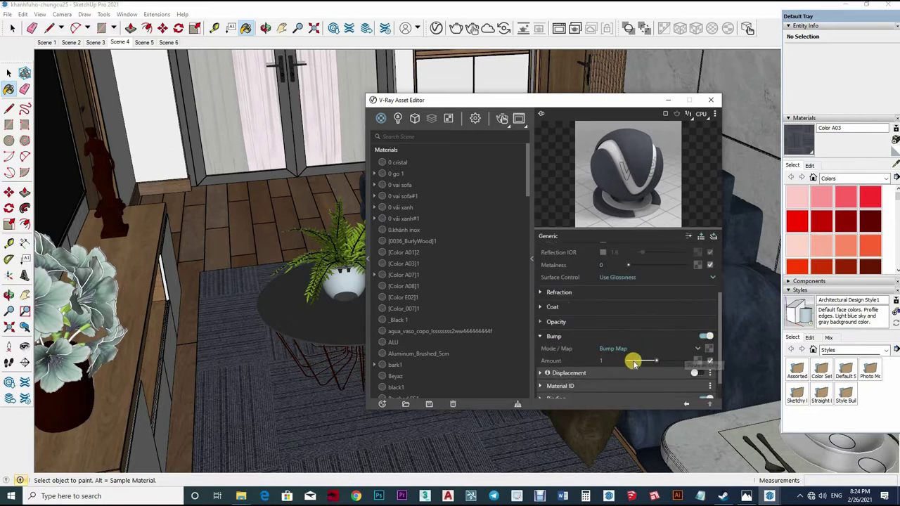
pyautogui.scroll(5, 633, 337)
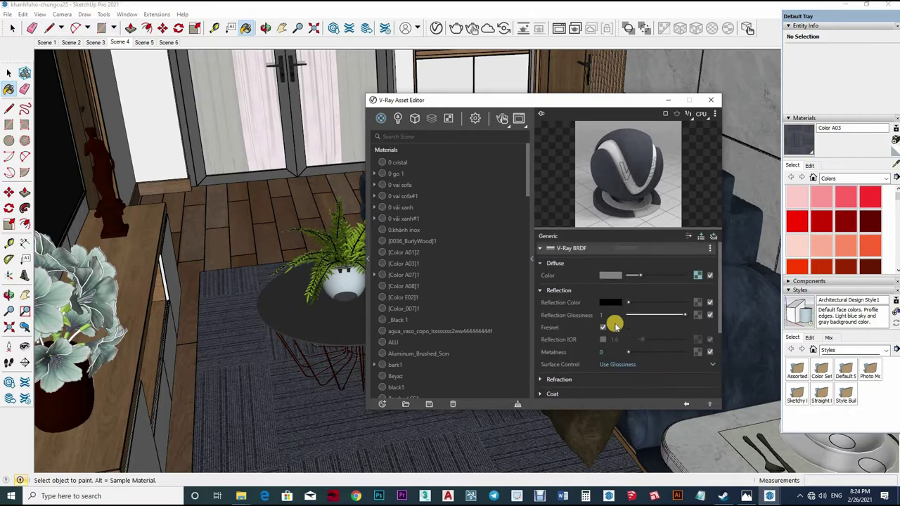
pyautogui.scroll(-6, 604, 333)
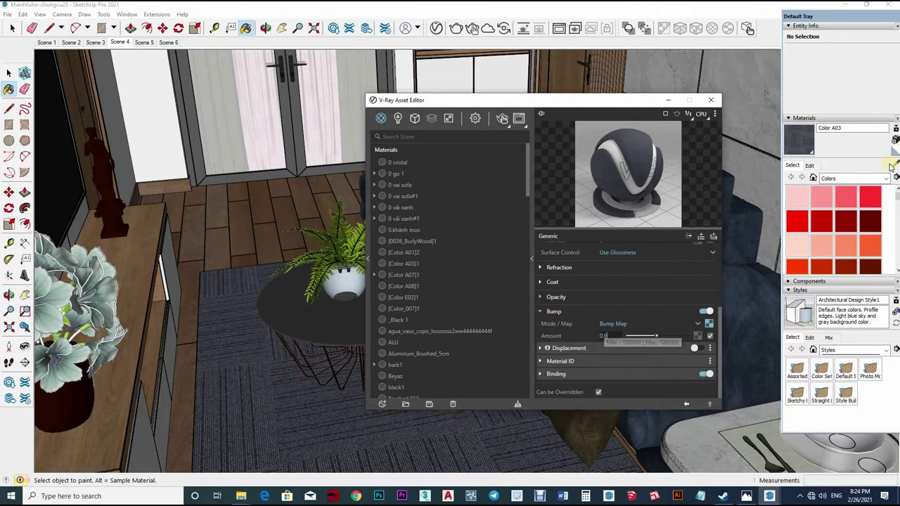
# Sample Color_007 from the TV cabinet and expand its reflection settings
pyautogui.press('alt')
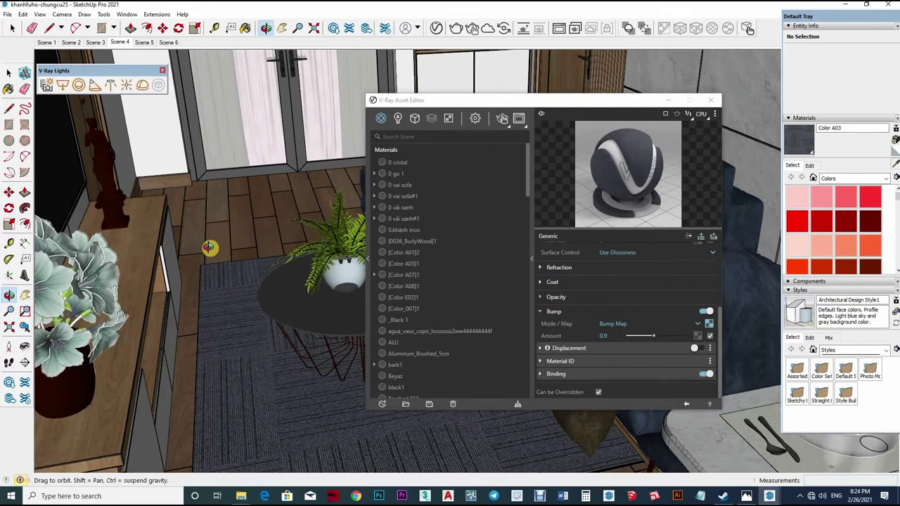
pyautogui.moveTo(279, 222); pyautogui.dragTo(335, 295, button='middle')
pyautogui.keyDown('alt'); pyautogui.click(335, 295); pyautogui.keyUp('alt')
pyautogui.click(632, 291)
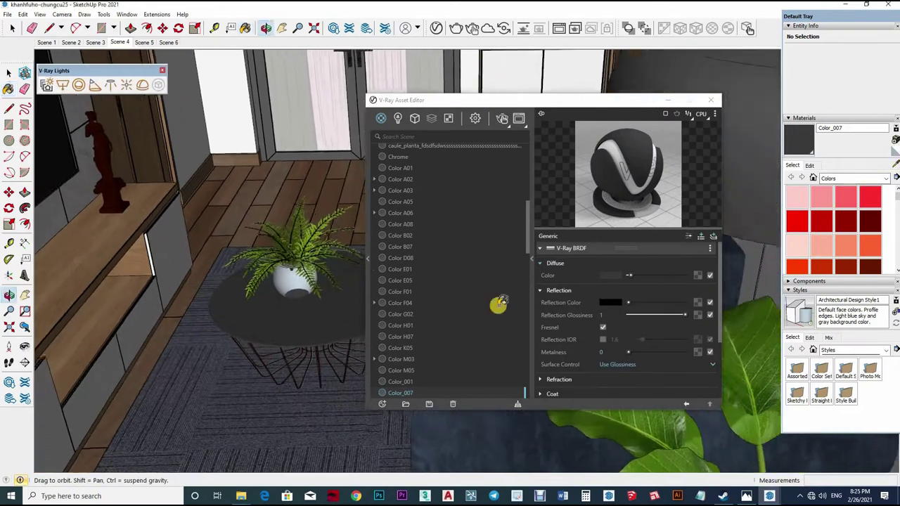
# Make Color_007's reflection grey and give Gold_24k glossiness 0.9 with reflection IOR 2
pyautogui.moveTo(627, 302); pyautogui.dragTo(644, 302)
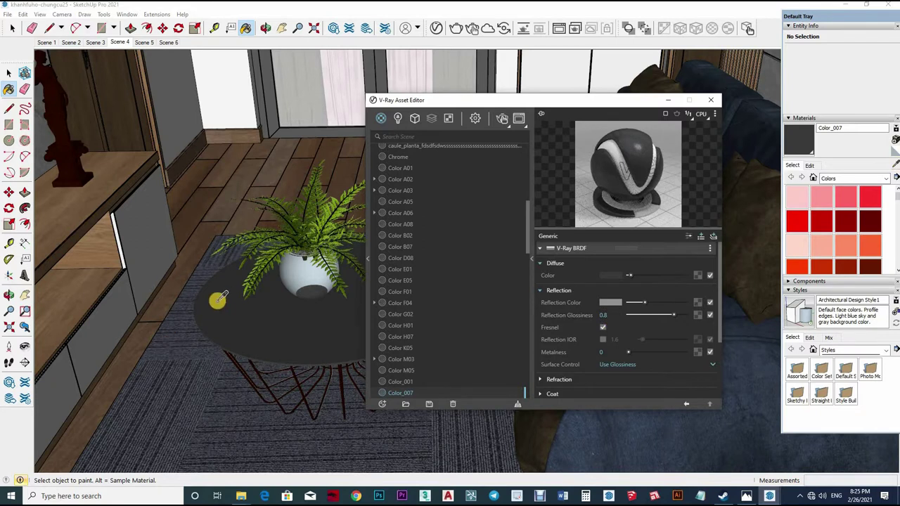
pyautogui.scroll(3, 279, 297)
pyautogui.keyDown('alt'); pyautogui.click(279, 297); pyautogui.keyUp('alt')
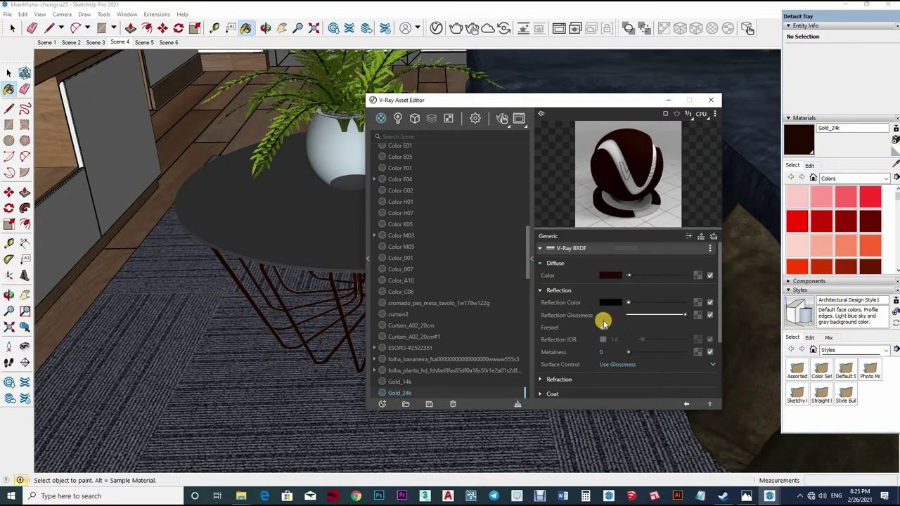
pyautogui.click(622, 320)
pyautogui.write('0.9')
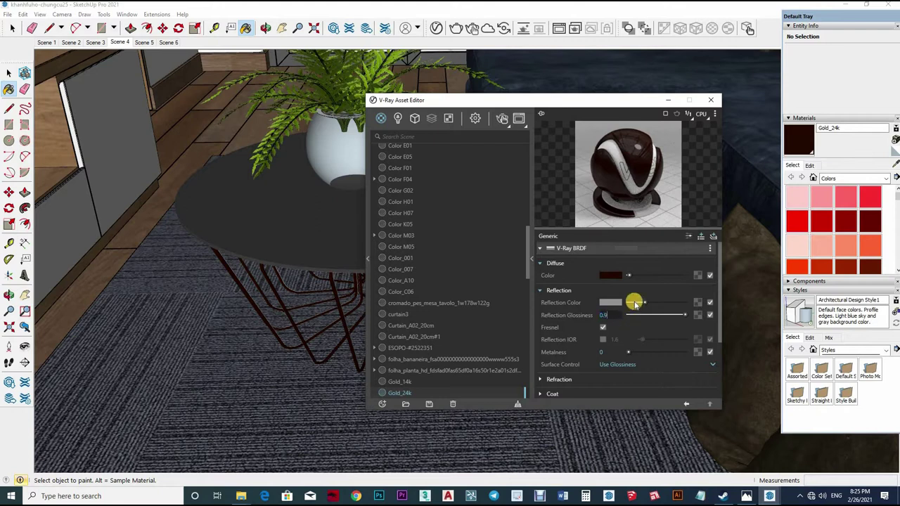
pyautogui.click(602, 339)
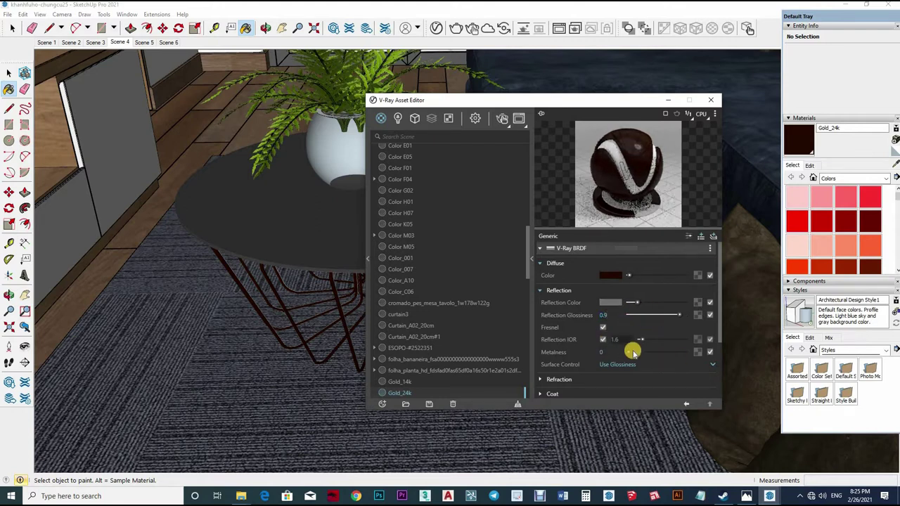
pyautogui.write('2')
pyautogui.press('Return')
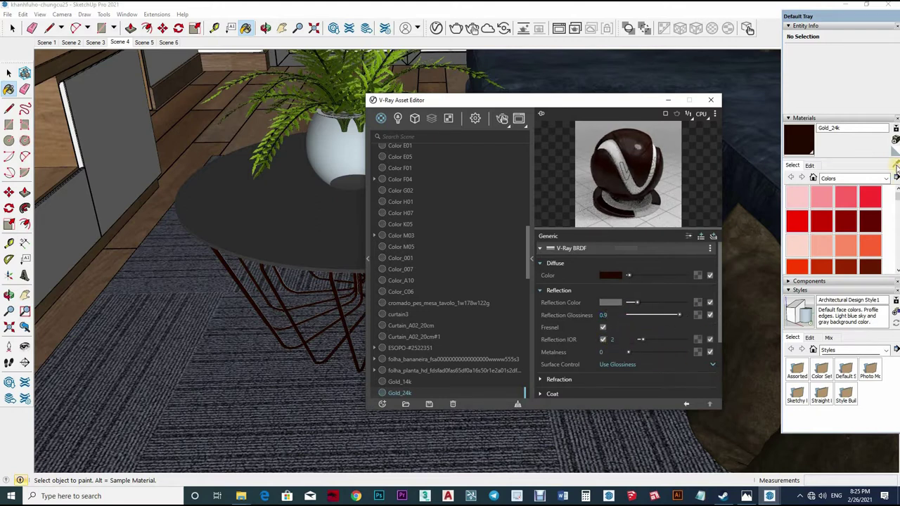
# Review the white material's reflection and refraction settings, then sample the wooden Color M03
pyautogui.moveTo(177, 325); pyautogui.dragTo(514, 301, button='middle')
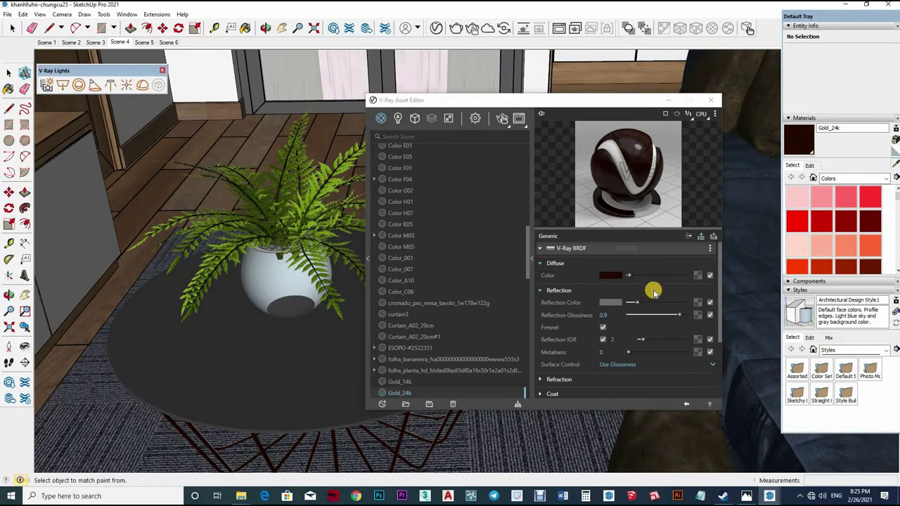
pyautogui.click(632, 292)
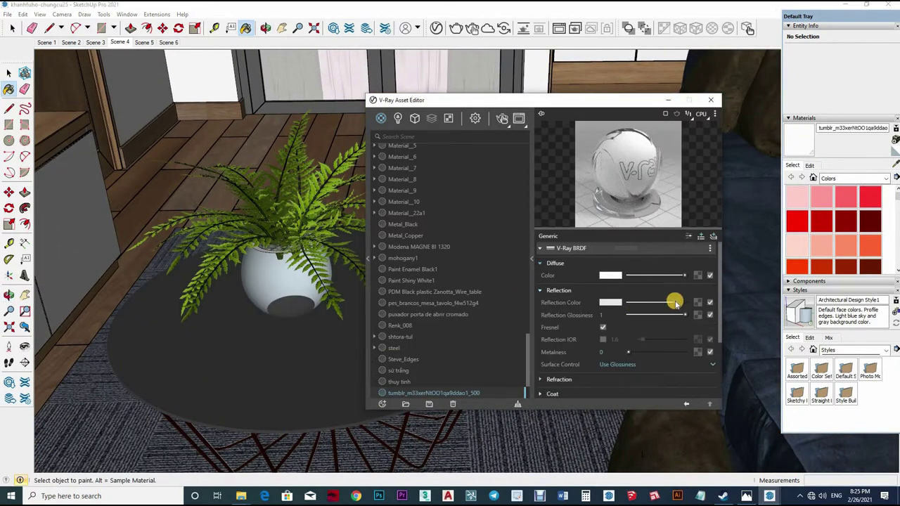
pyautogui.scroll(-3, 636, 324)
pyautogui.scroll(-1, 636, 316)
pyautogui.click(636, 292)
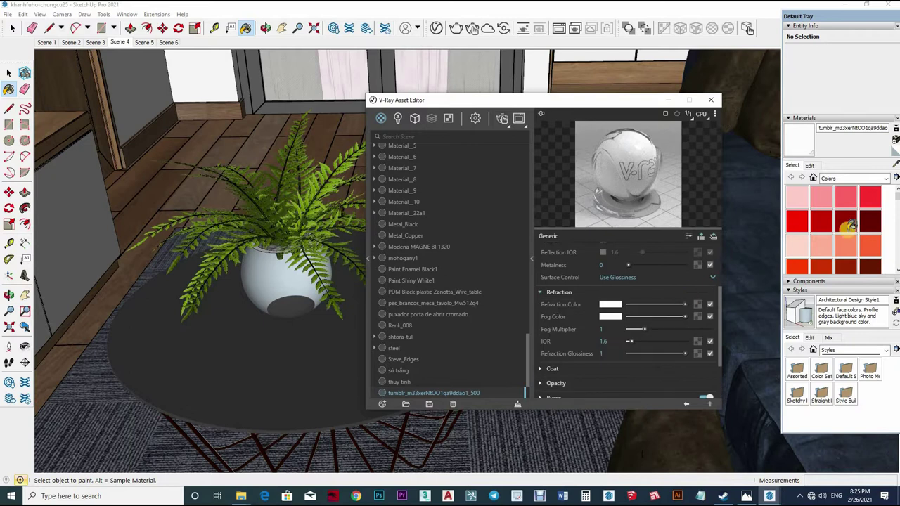
pyautogui.moveTo(231, 295)
pyautogui.mouseDown(button='middle')
pyautogui.moveTo(196, 211)
pyautogui.moveTo(199, 341)
pyautogui.moveTo(218, 220)
pyautogui.moveTo(257, 237)
pyautogui.moveTo(311, 226)
pyautogui.moveTo(318, 240)
pyautogui.moveTo(582, 246)
pyautogui.mouseUp(button='middle')
pyautogui.keyDown('alt'); pyautogui.click(320, 238); pyautogui.keyUp('alt')
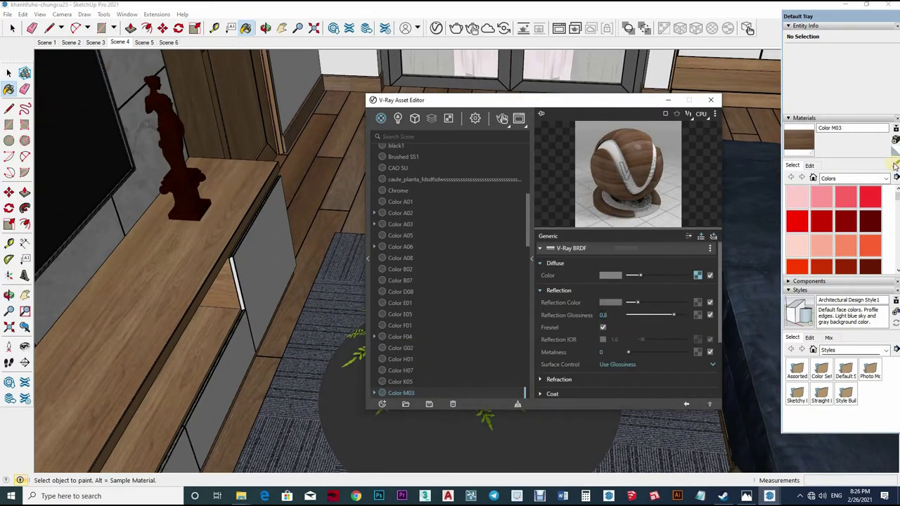
# Set the cabinet-top wood material's reflection glossiness to 0.8
pyautogui.press('alt')
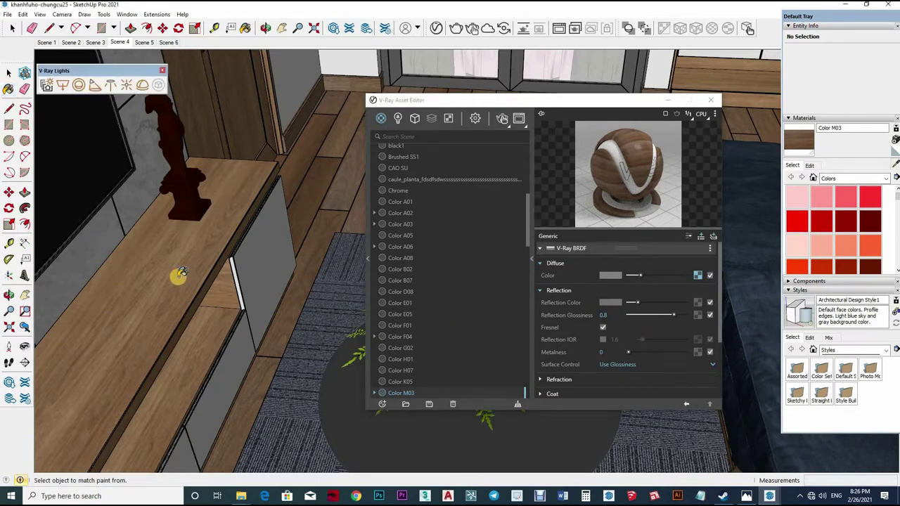
pyautogui.keyDown('alt'); pyautogui.click(177, 278); pyautogui.keyUp('alt')
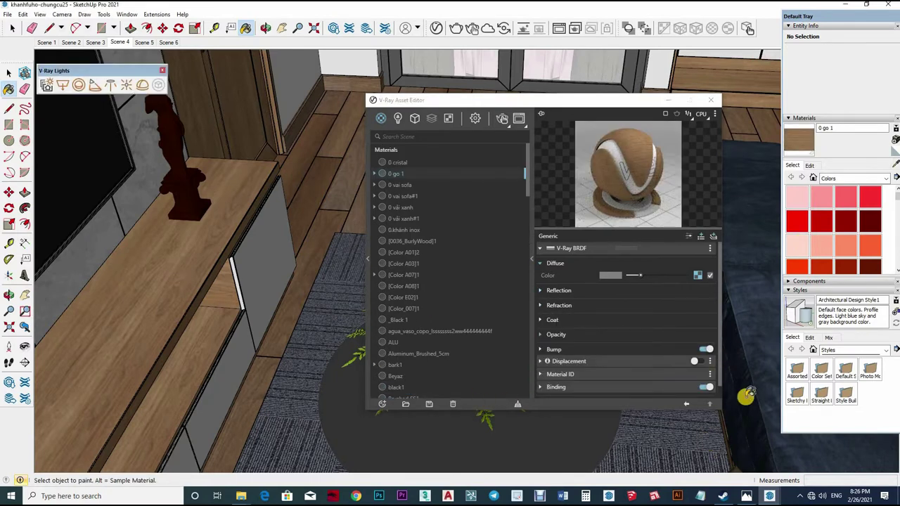
pyautogui.click(629, 292)
pyautogui.write('0.8')
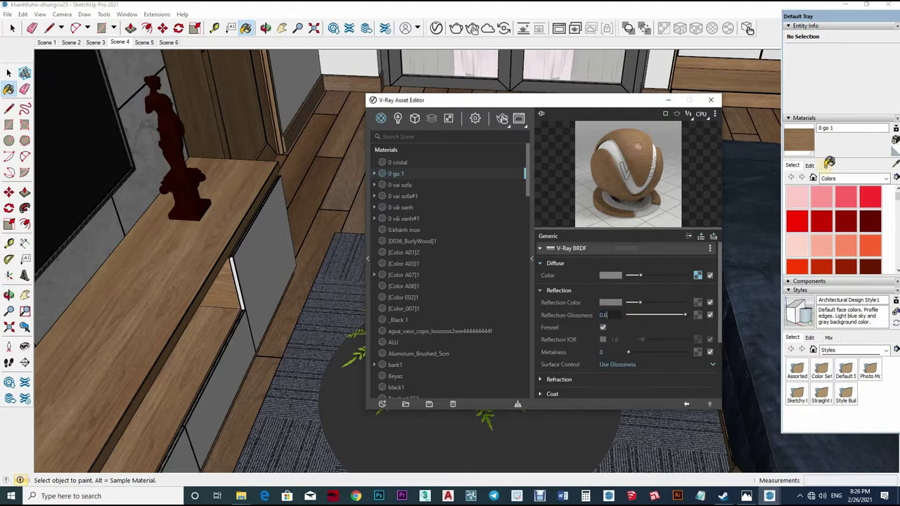
pyautogui.press('Return')
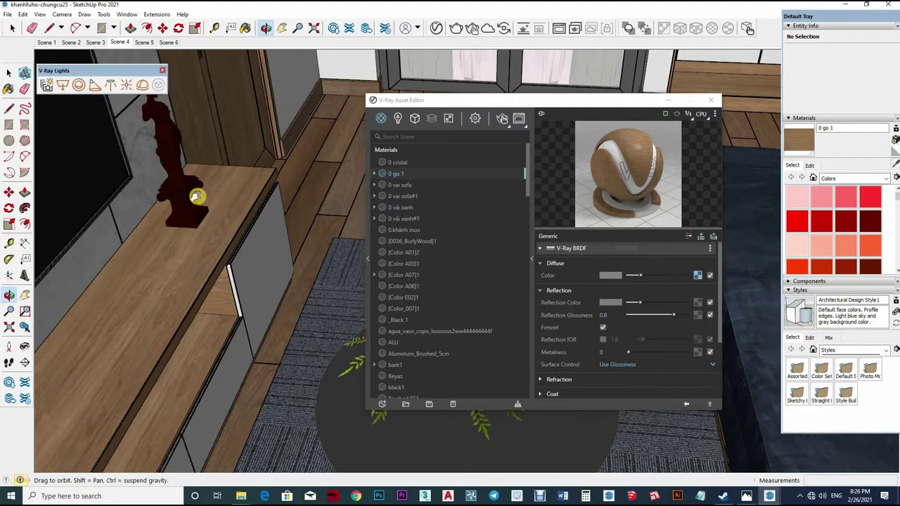
# Sample the marble wall's Color A02 and set its reflection glossiness to 0.8
pyautogui.moveTo(259, 294); pyautogui.dragTo(241, 222, button='middle')
pyautogui.keyDown('alt'); pyautogui.click(241, 222); pyautogui.keyUp('alt')
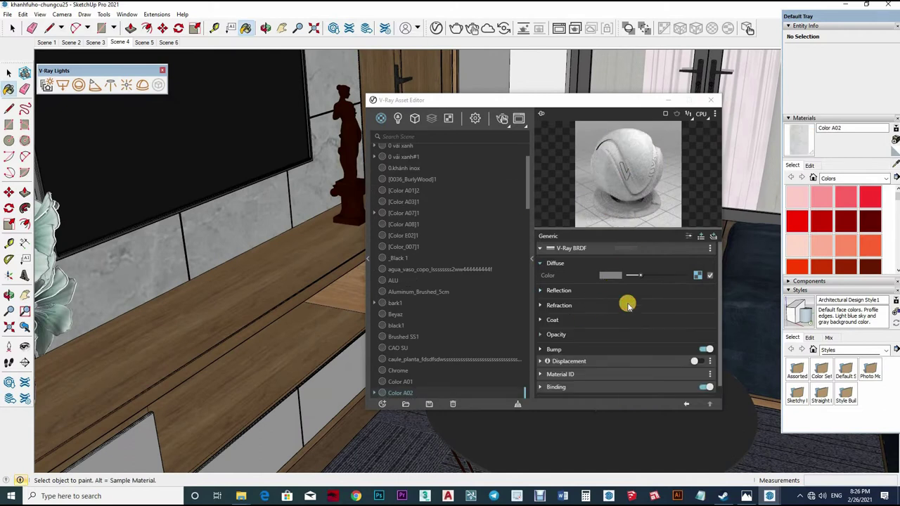
pyautogui.click(628, 293)
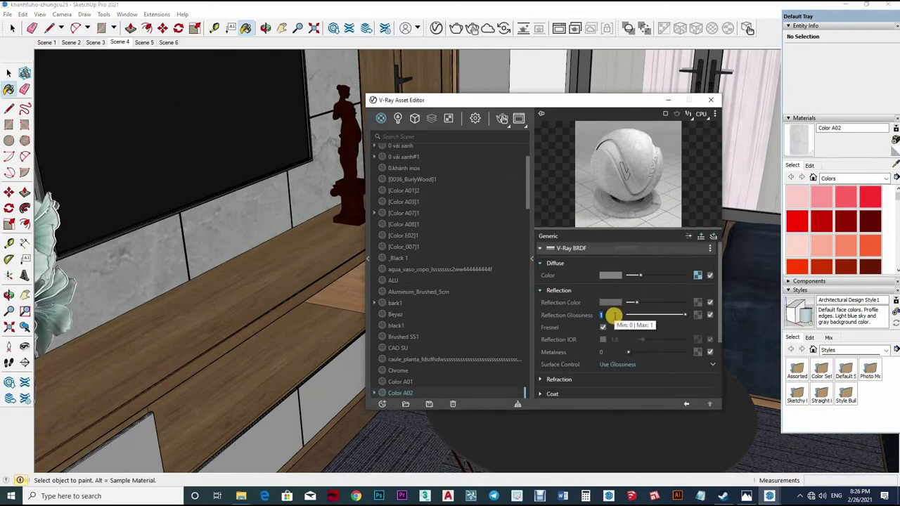
pyautogui.write('0.8')
pyautogui.press('Return')
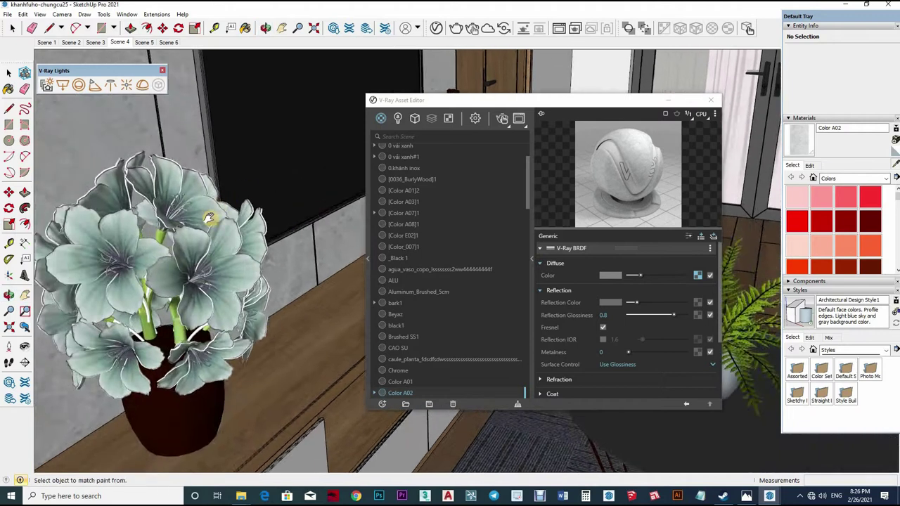
# Give black Color E01 Fresnel reflections with IOR 2, then sample the door's 0 go 1 material
pyautogui.moveTo(226, 216); pyautogui.dragTo(253, 166, button='middle')
pyautogui.keyDown('alt'); pyautogui.click(214, 141); pyautogui.keyUp('alt')
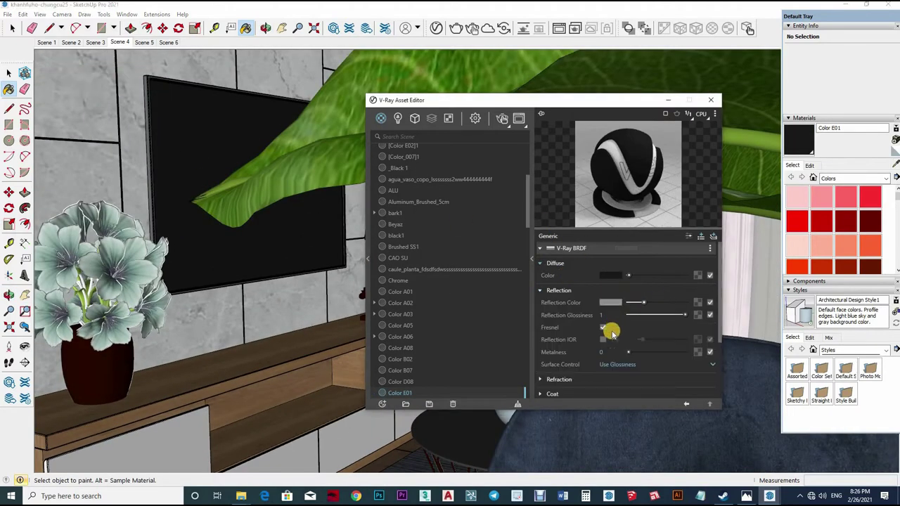
pyautogui.click(606, 329)
pyautogui.click(599, 341)
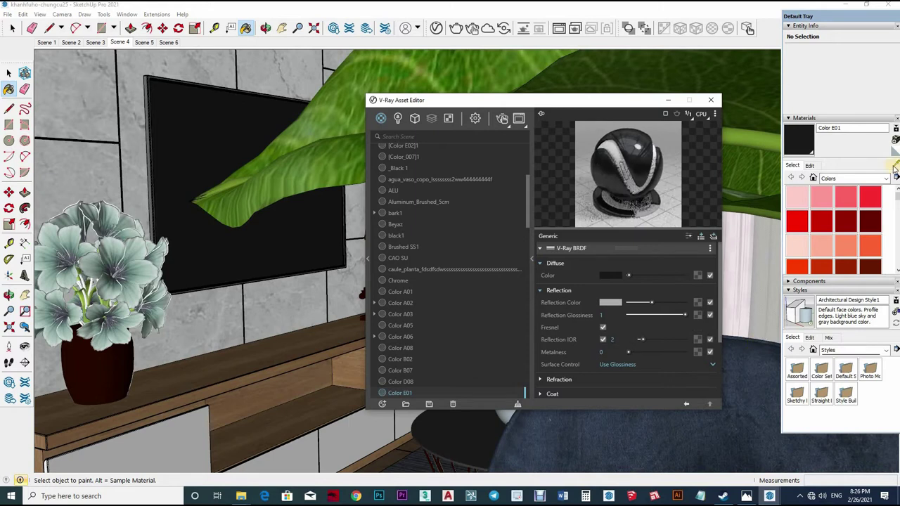
pyautogui.moveTo(290, 250); pyautogui.dragTo(594, 305, button='middle')
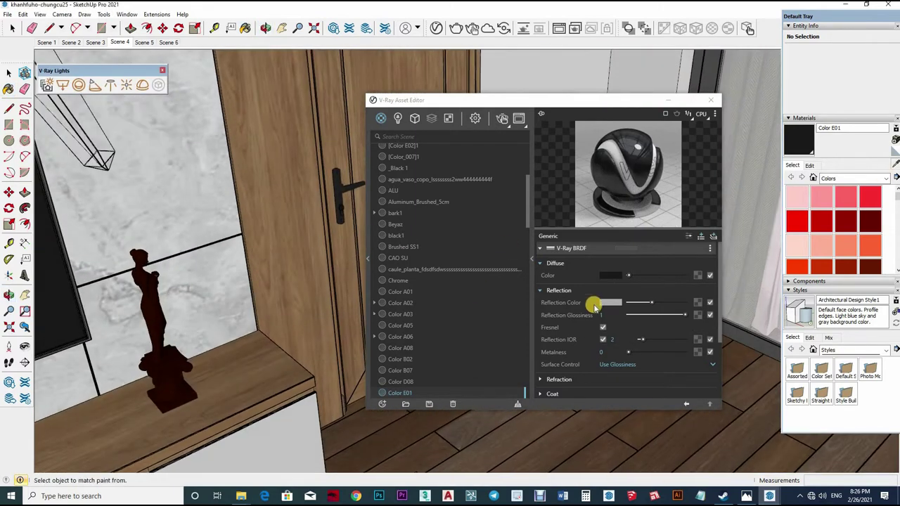
pyautogui.keyDown('alt'); pyautogui.click(351, 225); pyautogui.keyUp('alt')
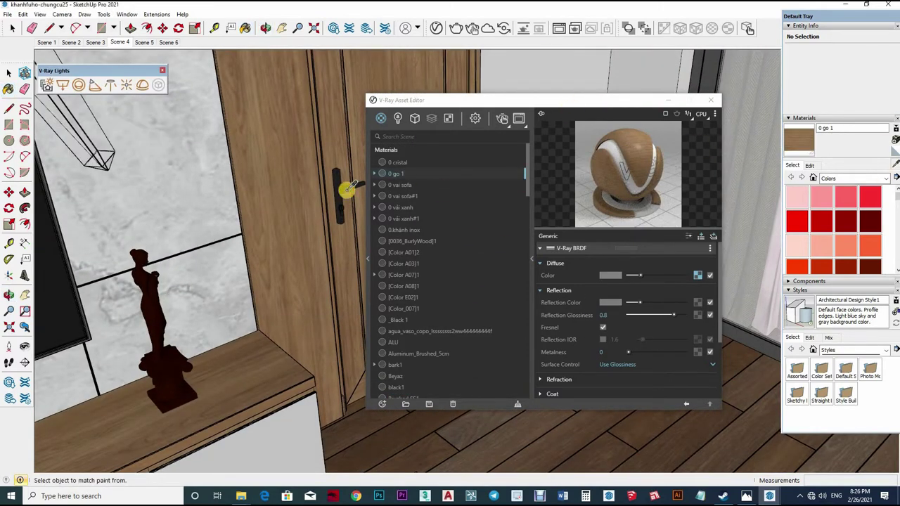
# Lighten the door-handle material Color_A10's reflection colour to grey
pyautogui.keyDown('alt'); pyautogui.click(279, 203); pyautogui.keyUp('alt')
pyautogui.moveTo(279, 203); pyautogui.dragTo(518, 241, button='middle')
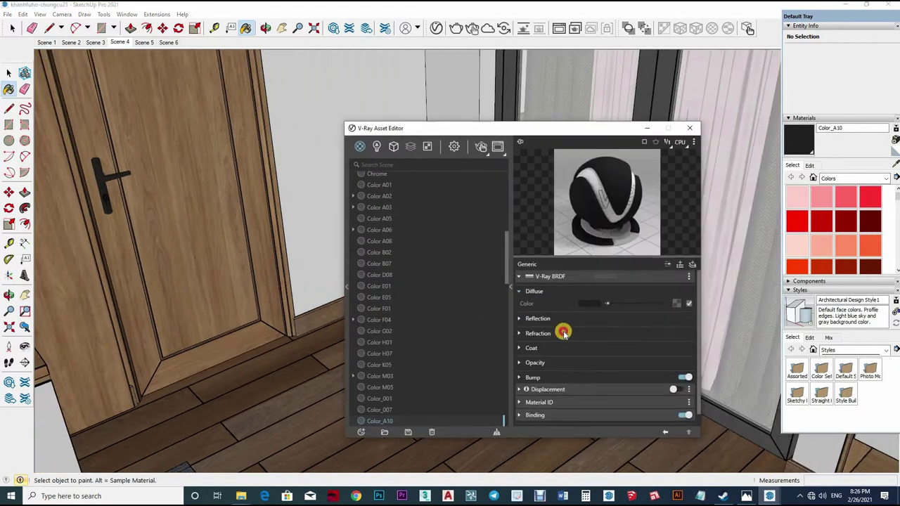
pyautogui.doubleClick(593, 363)
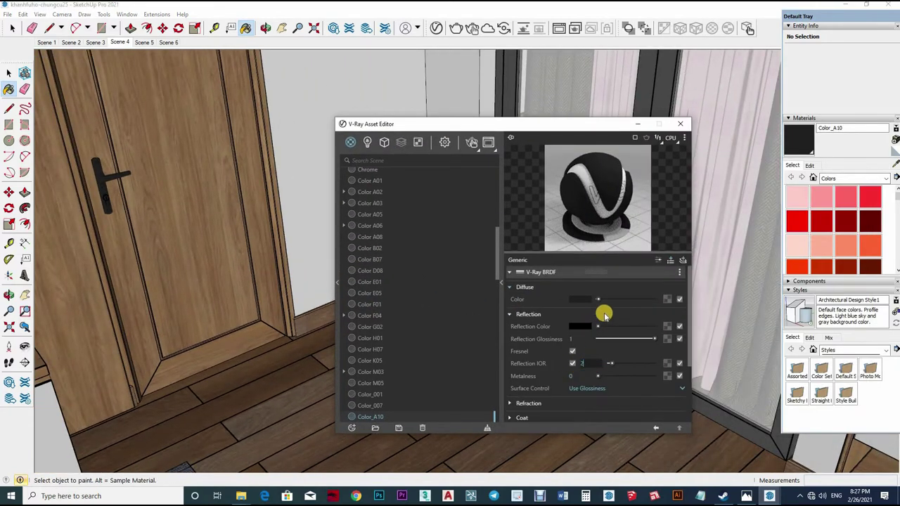
pyautogui.moveTo(597, 326); pyautogui.dragTo(602, 326)
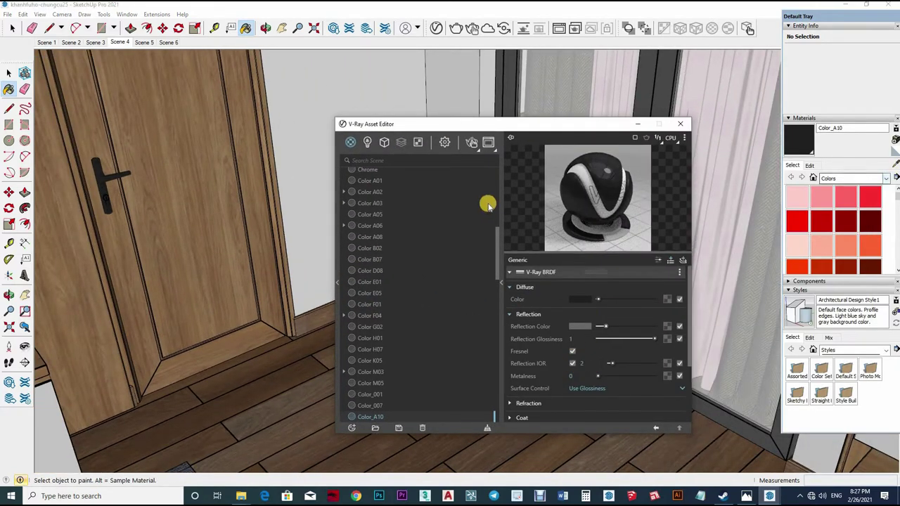
# Darken a reflection colour to black, then sample the white curtain material Color H01
pyautogui.moveTo(269, 123)
pyautogui.mouseDown(button='middle')
pyautogui.moveTo(301, 197)
pyautogui.moveTo(468, 141)
pyautogui.moveTo(461, 215)
pyautogui.mouseUp(button='middle')
pyautogui.moveTo(442, 124); pyautogui.dragTo(673, 91)
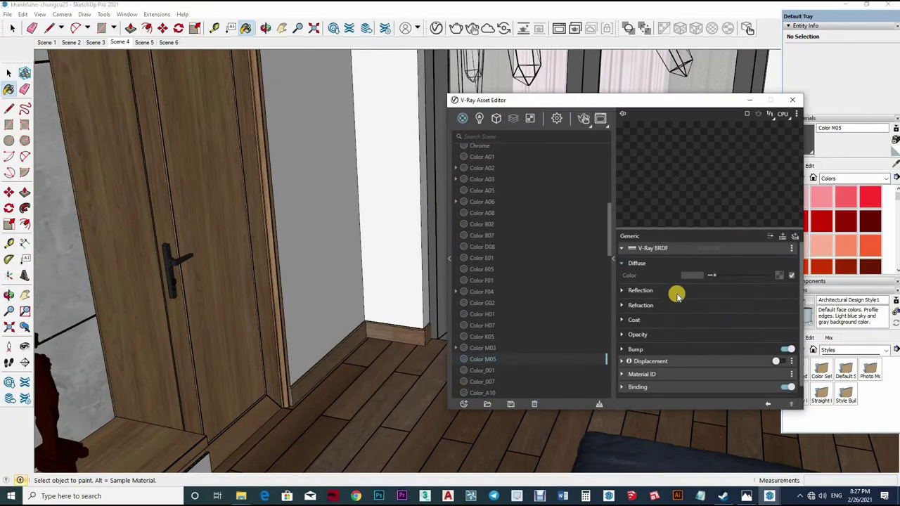
pyautogui.moveTo(703, 298); pyautogui.dragTo(698, 299)
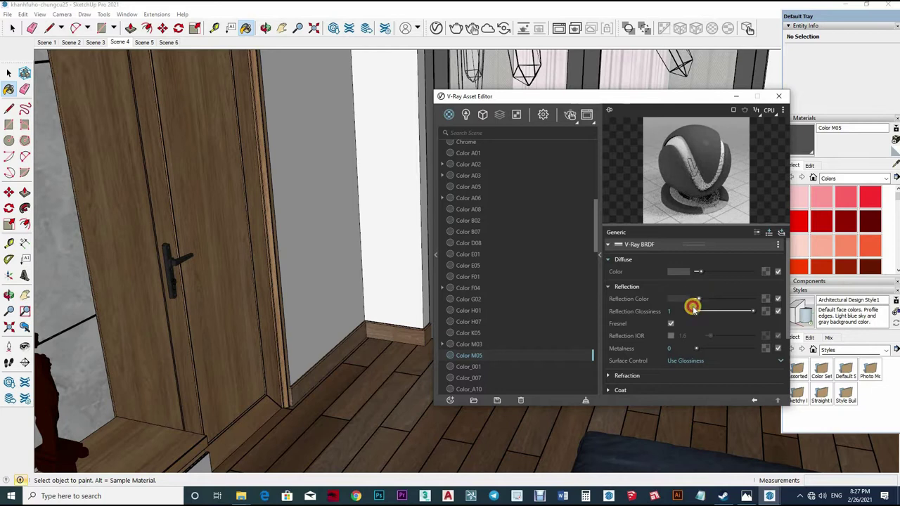
pyautogui.moveTo(632, 96); pyautogui.dragTo(428, 104)
pyautogui.moveTo(429, 211); pyautogui.dragTo(659, 249, button='middle')
pyautogui.keyDown('alt'); pyautogui.click(659, 249); pyautogui.keyUp('alt')
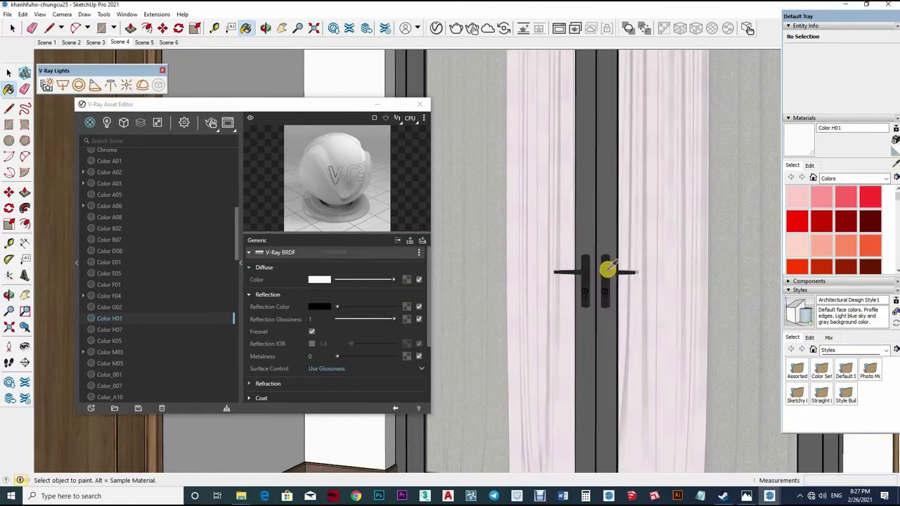
# Sample the sofa fabric 0 vai sofa#1 and expand its reflection settings
pyautogui.keyDown('alt'); pyautogui.click(585, 295); pyautogui.keyUp('alt')
pyautogui.moveTo(589, 317)
pyautogui.mouseDown(button='middle')
pyautogui.moveTo(718, 248)
pyautogui.moveTo(583, 175)
pyautogui.moveTo(667, 333)
pyautogui.moveTo(482, 251)
pyautogui.mouseUp(button='middle')
pyautogui.keyDown('alt'); pyautogui.click(667, 333); pyautogui.keyUp('alt')
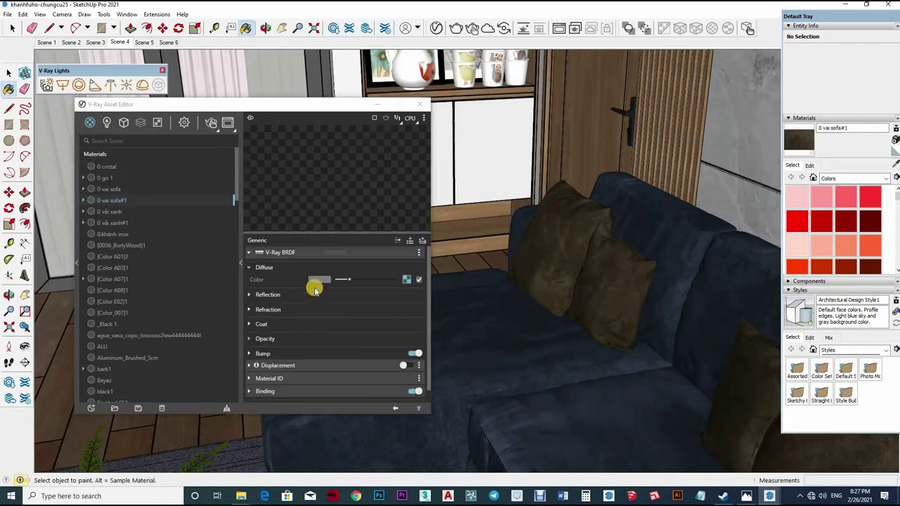
pyautogui.click(314, 291)
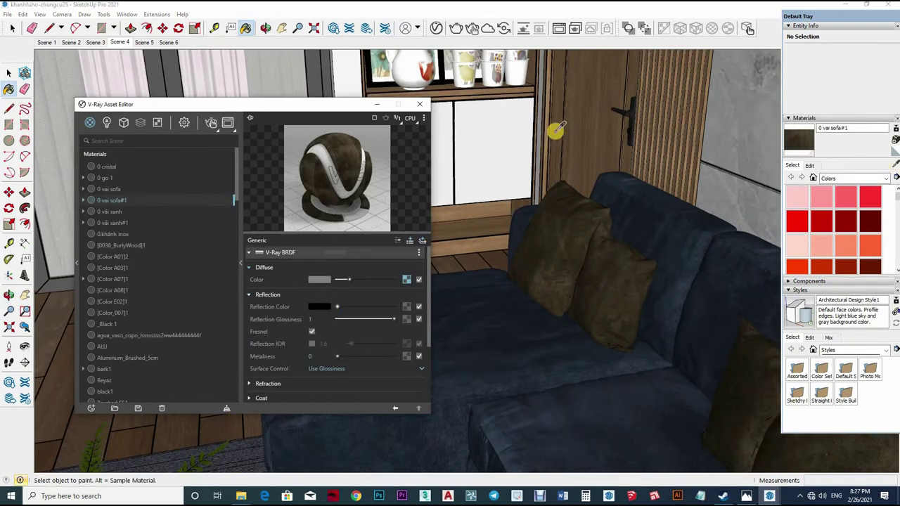
# Sample the chandelier's orange Color F01 and add a white Emissive layer to it
pyautogui.moveTo(555, 129); pyautogui.dragTo(500, 133, button='middle')
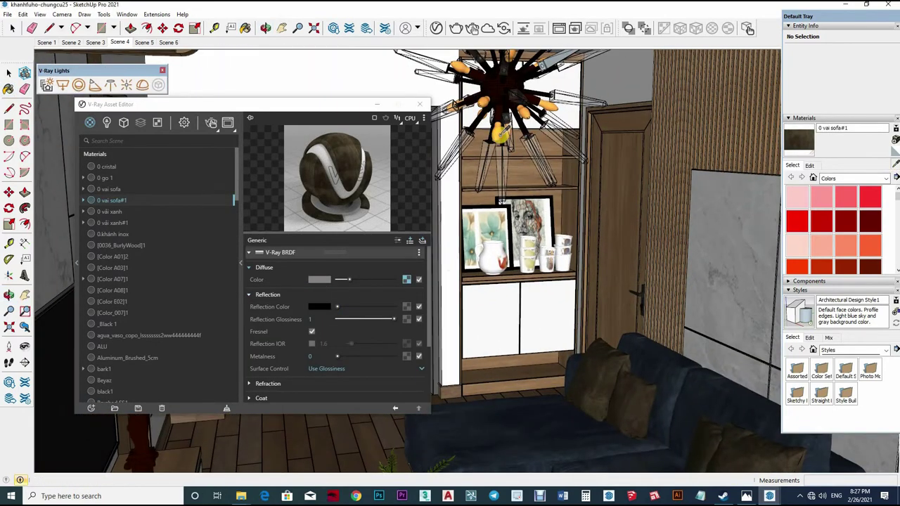
pyautogui.press('b')
pyautogui.keyDown('alt'); pyautogui.click(501, 135); pyautogui.keyUp('alt')
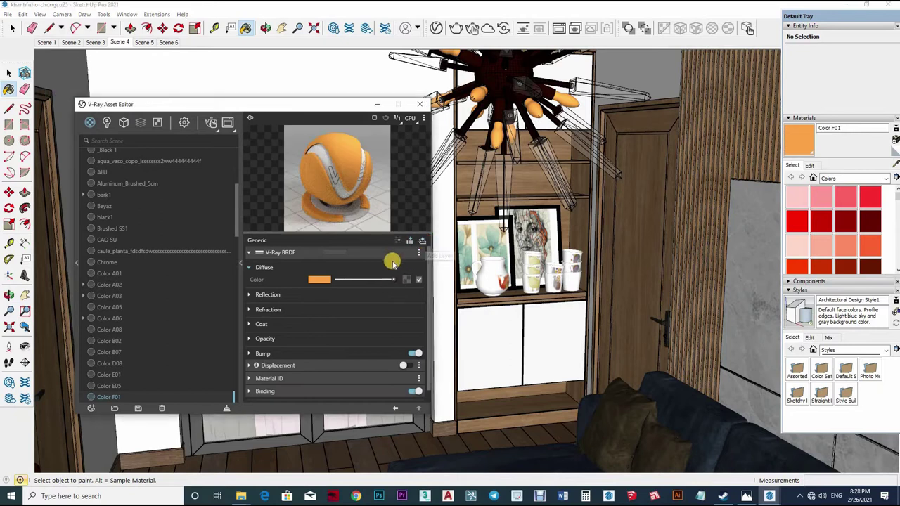
pyautogui.click(409, 240)
pyautogui.click(390, 248)
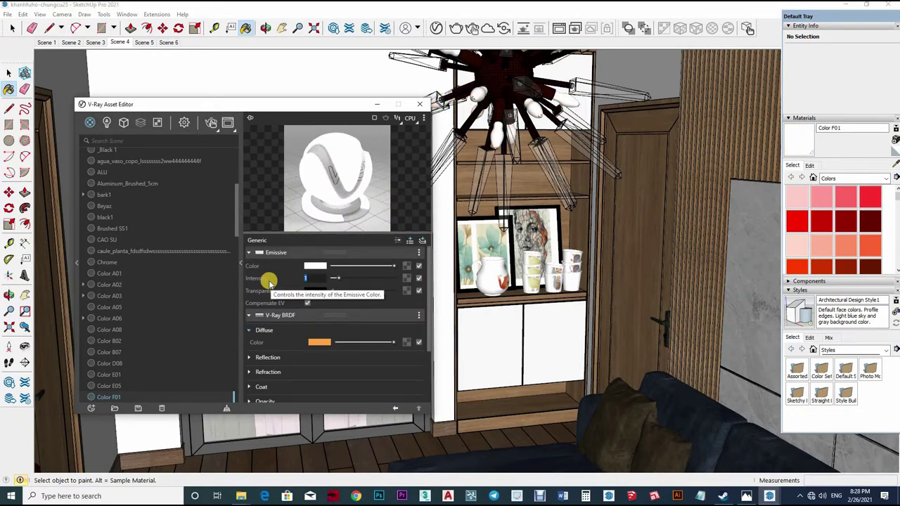
# Set the chandelier's emissive intensity to 20
pyautogui.write('20')
pyautogui.press('Return')
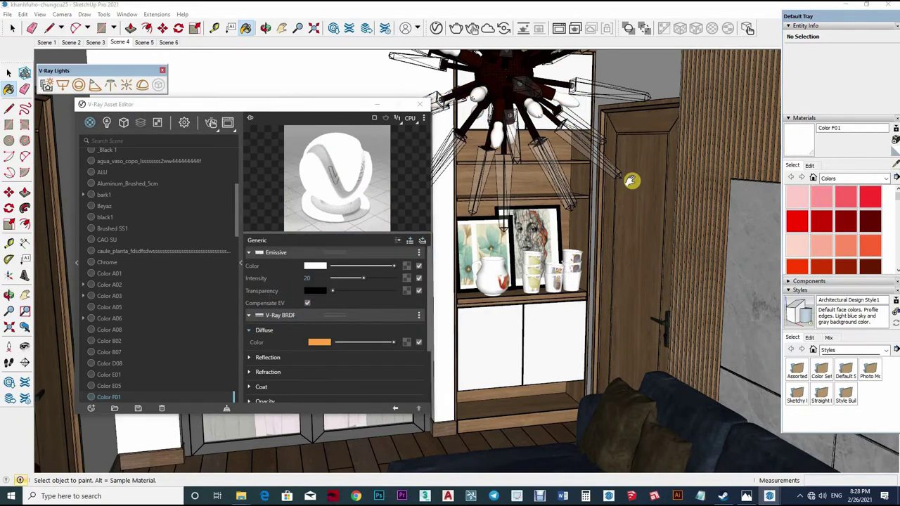
pyautogui.moveTo(629, 176); pyautogui.dragTo(458, 161, button='middle')
# Sample the ceiling downlight's Color C02 and give it emissive intensity 20
pyautogui.scroll(3, 506, 172)
pyautogui.tripleClick(457, 163)
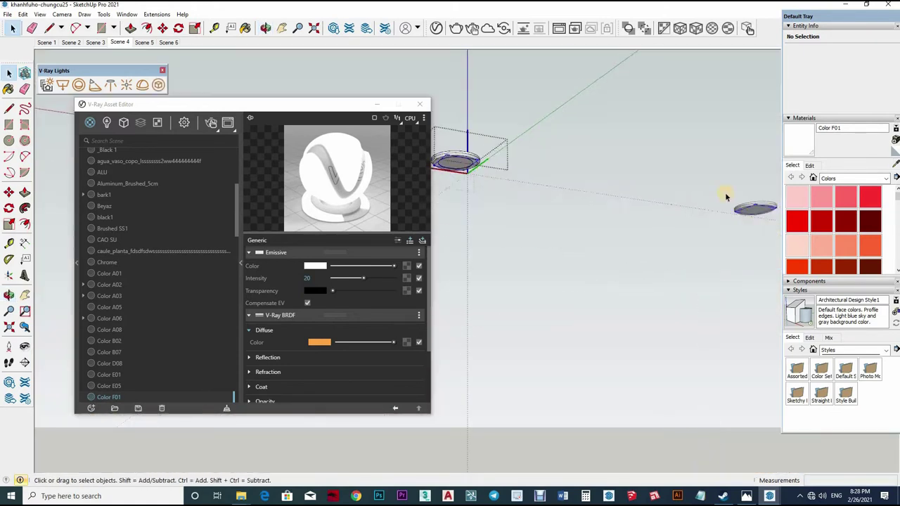
pyautogui.scroll(-2, 825, 240)
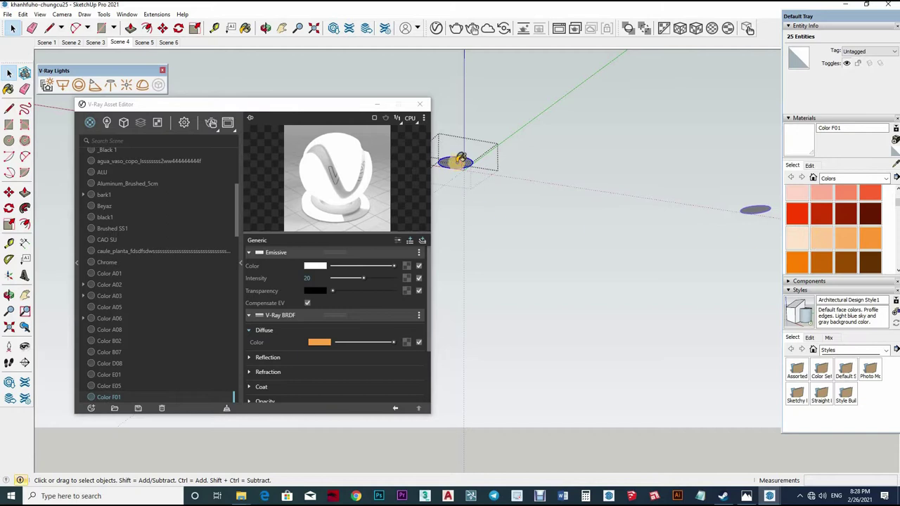
pyautogui.keyDown('alt'); pyautogui.click(458, 160); pyautogui.keyUp('alt')
pyautogui.press('space')
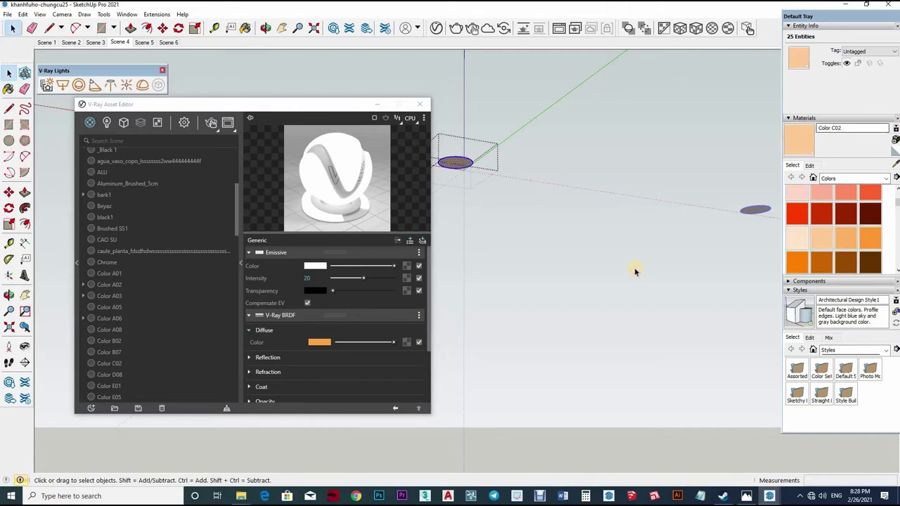
pyautogui.click(634, 267)
pyautogui.press('b')
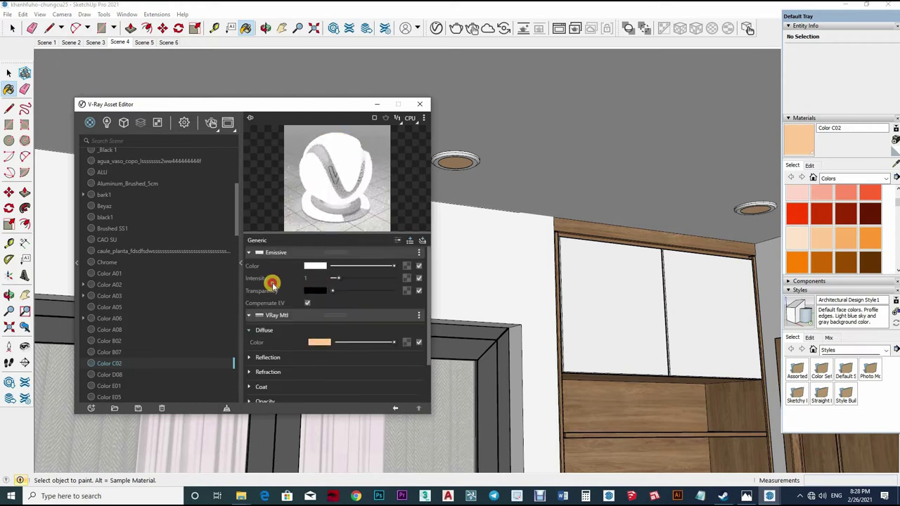
pyautogui.write('20')
pyautogui.press('Return')
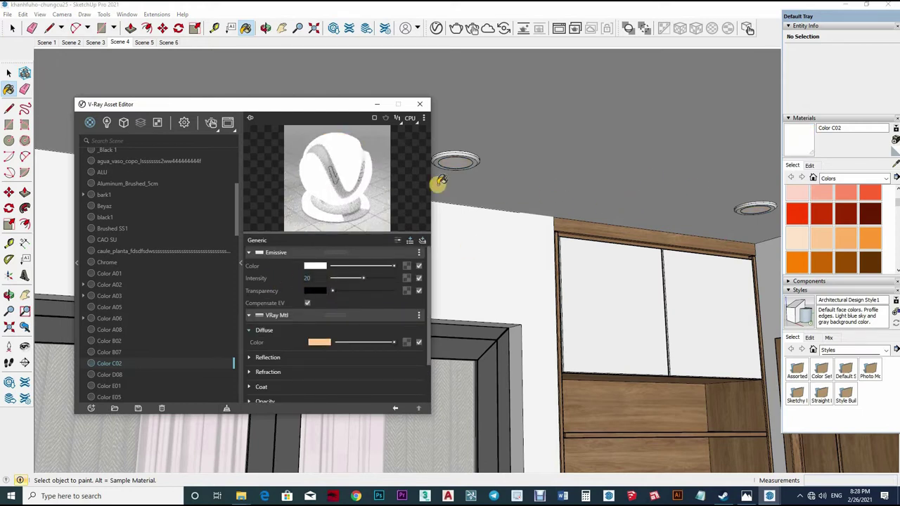
pyautogui.press('space')
pyautogui.doubleClick(460, 162)
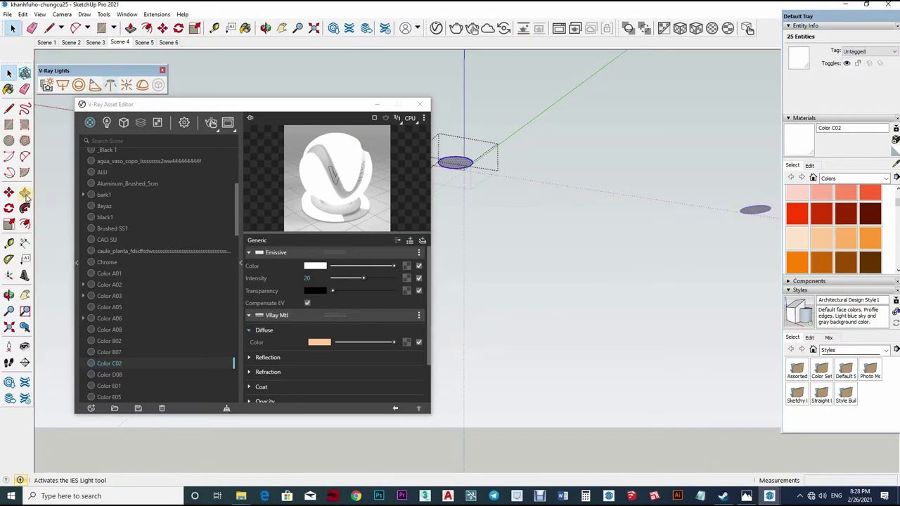
# Place an IES light loaded with 29.IES from Sketchup Vray Net\IES LIGHT\ies
pyautogui.click(142, 85)
pyautogui.scroll(-3, 49, 169)
pyautogui.scroll(-2, 45, 176)
pyautogui.click(42, 218)
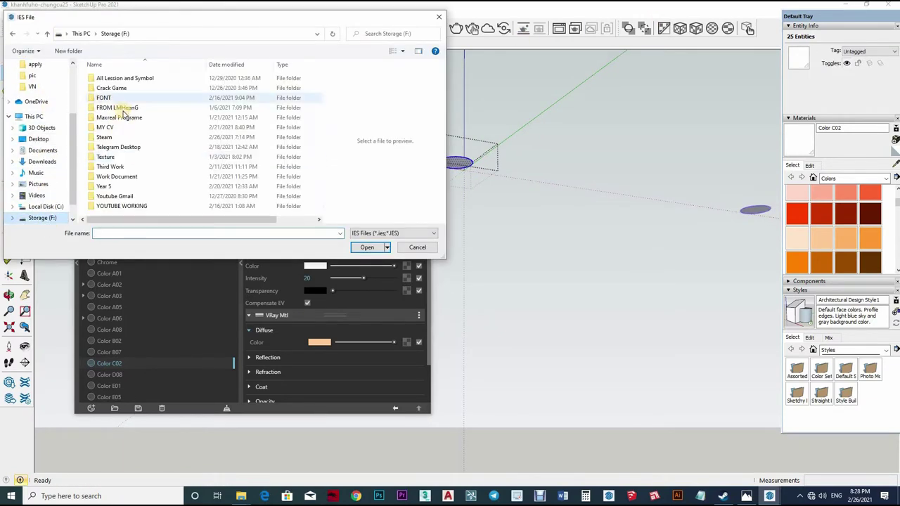
pyautogui.doubleClick(120, 78)
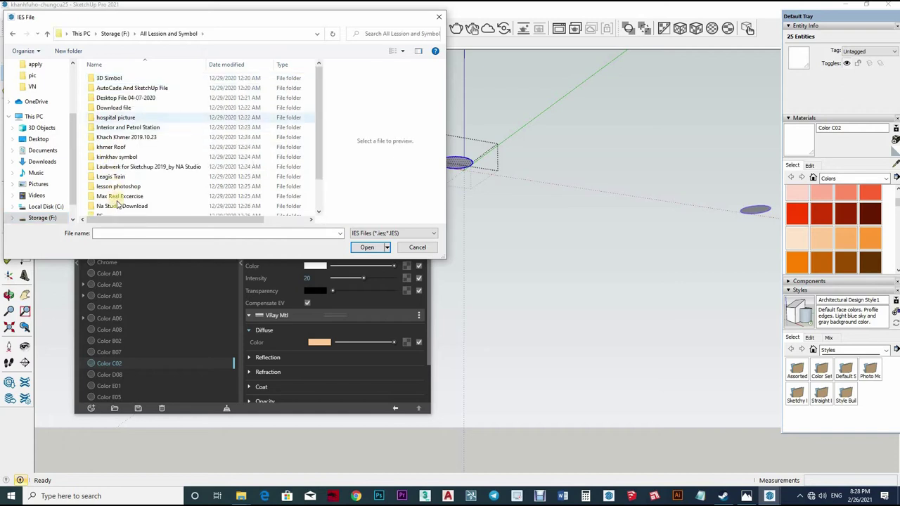
pyautogui.scroll(-2, 120, 176)
pyautogui.doubleClick(116, 201)
pyautogui.doubleClick(115, 117)
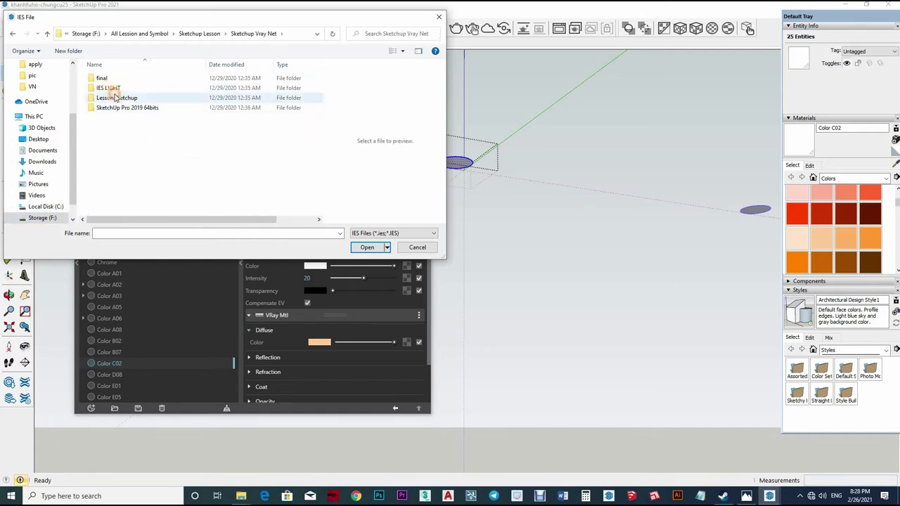
pyautogui.doubleClick(111, 88)
pyautogui.doubleClick(111, 78)
pyautogui.scroll(-5, 111, 172)
pyautogui.doubleClick(104, 210)
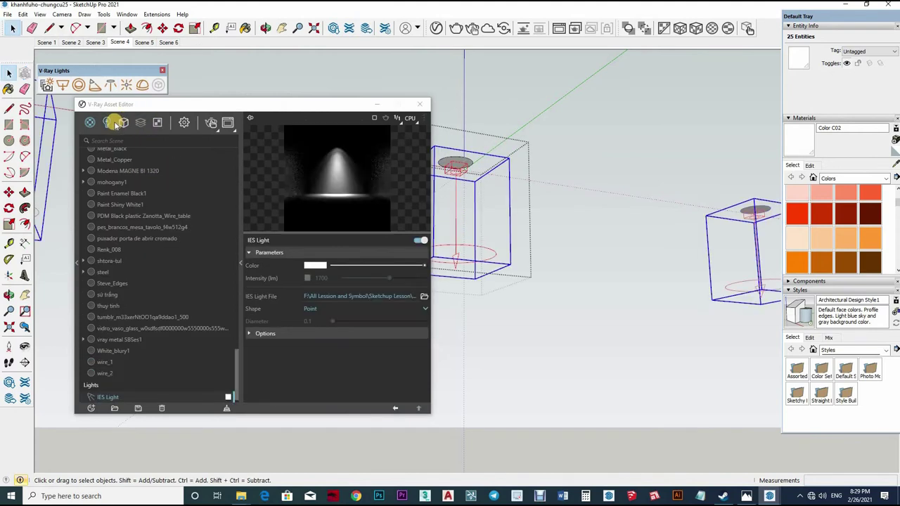
# Set the IES light's intensity to 5000 lumens and switch to the dining-area view
pyautogui.click(108, 122)
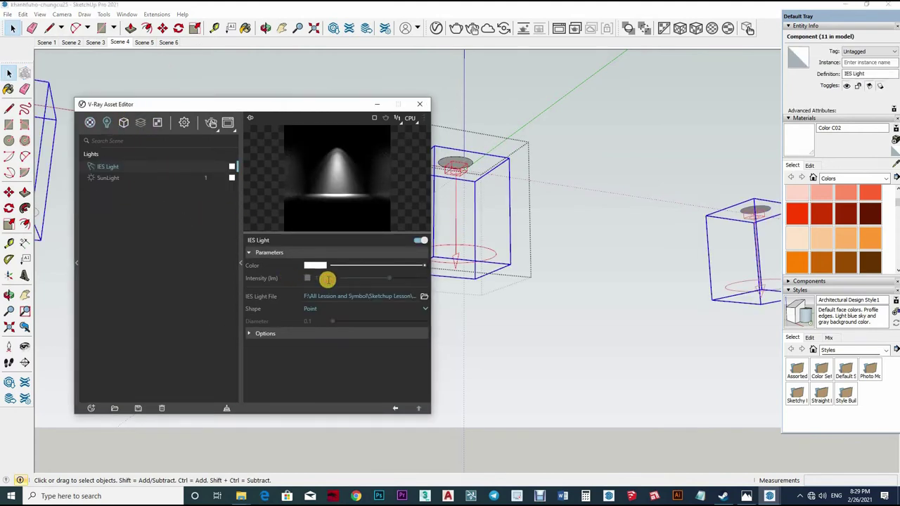
pyautogui.click(308, 278)
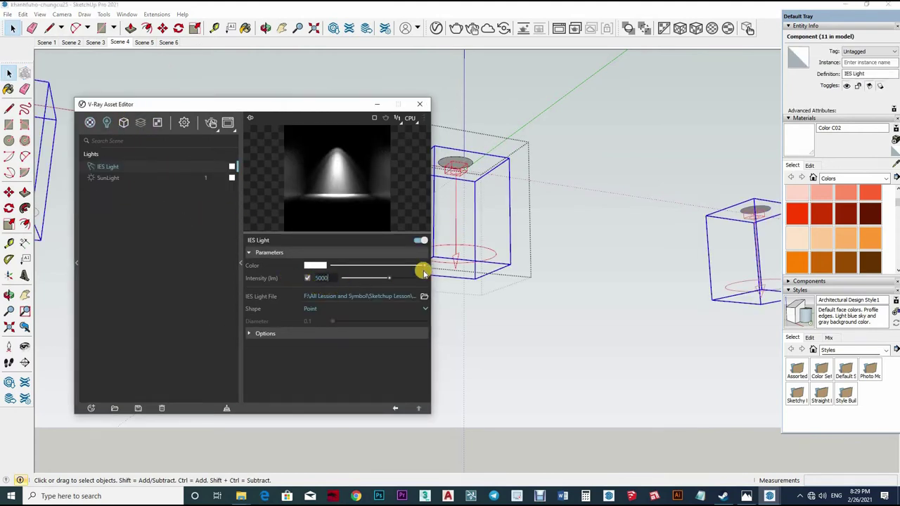
pyautogui.write('5000')
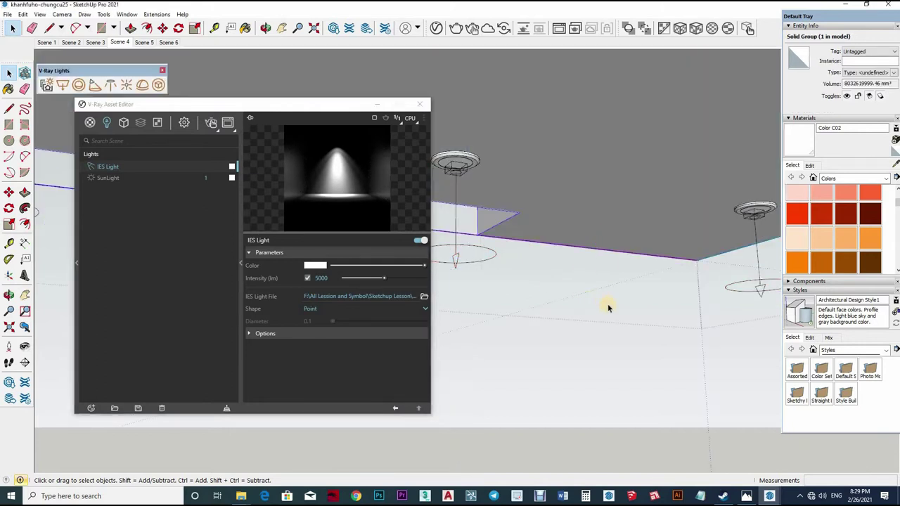
pyautogui.click(608, 307)
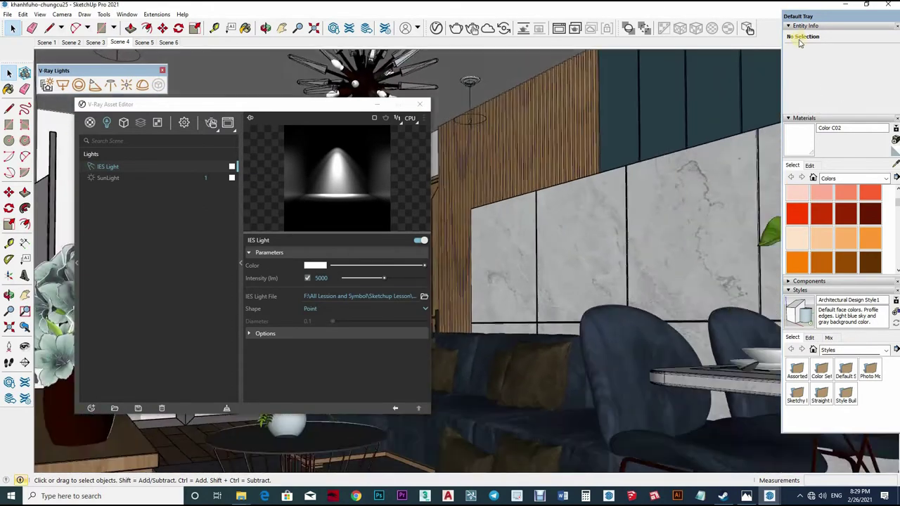
pyautogui.click(274, 151)
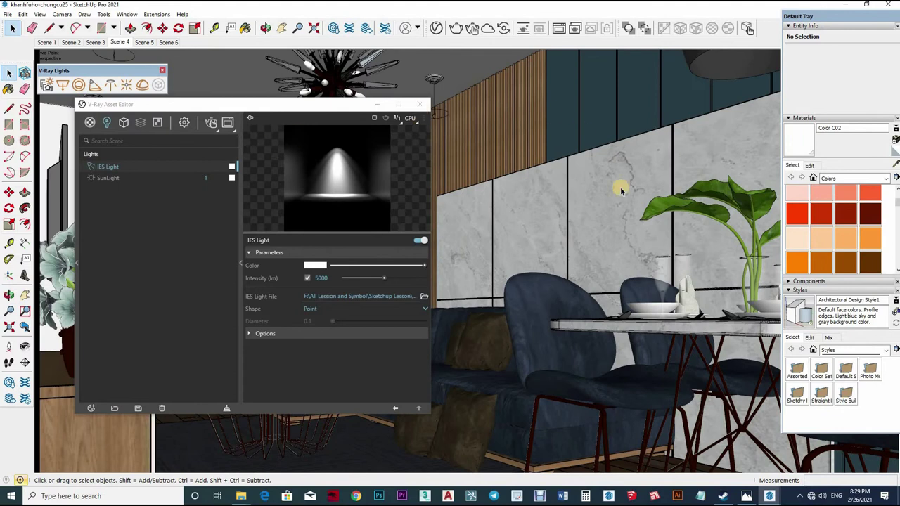
# Sample the chairs' Color B02, enter 0.8 reflection glossiness, and close the Asset Editor
pyautogui.press('b')
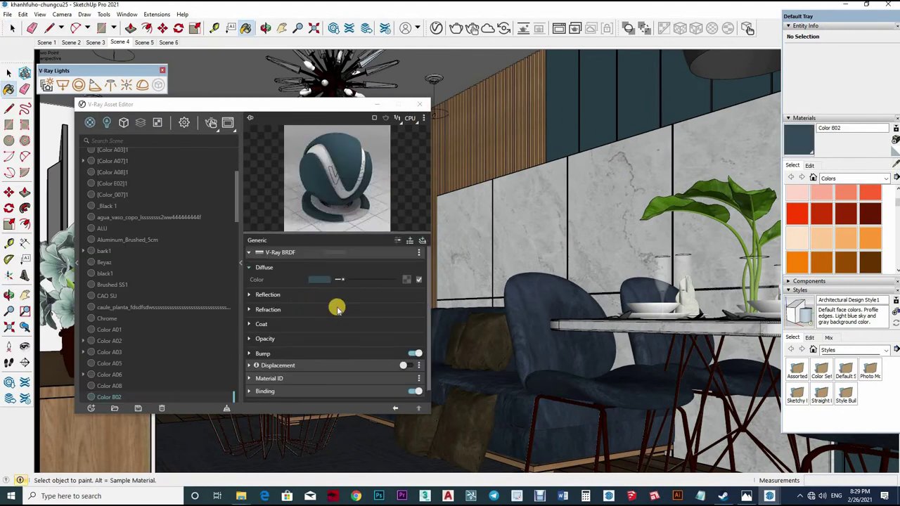
pyautogui.click(335, 305)
pyautogui.click(329, 315)
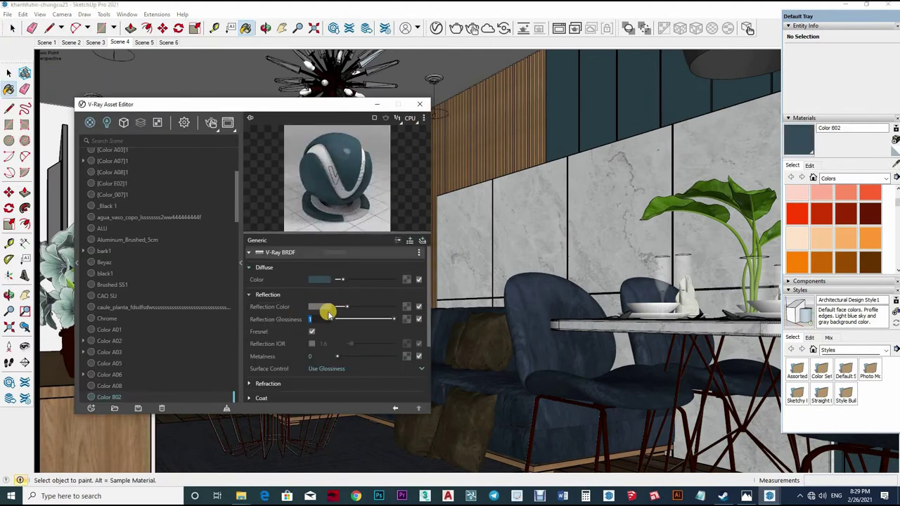
pyautogui.write('.8')
pyautogui.press('Return')
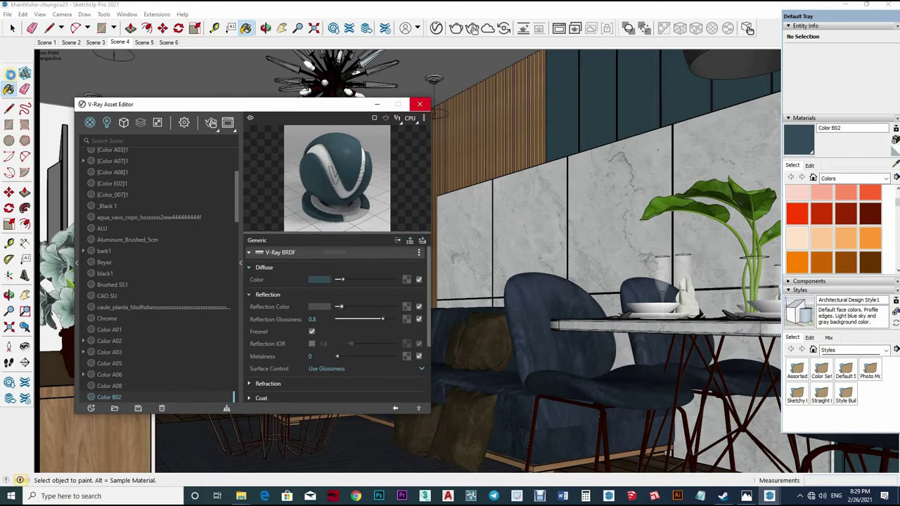
pyautogui.click(421, 106)
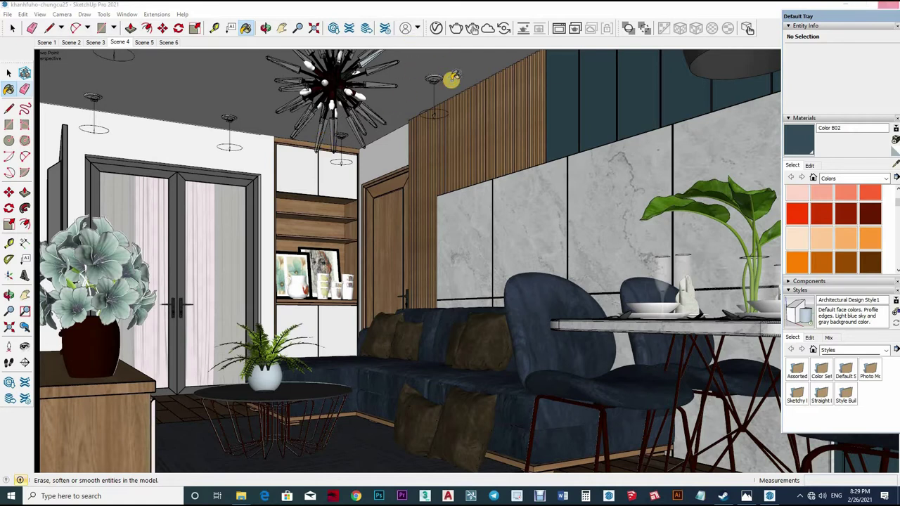
# Start an interactive render, snap the Frame Buffer to the right half with SketchUp on the left, and open render settings
pyautogui.click(472, 28)
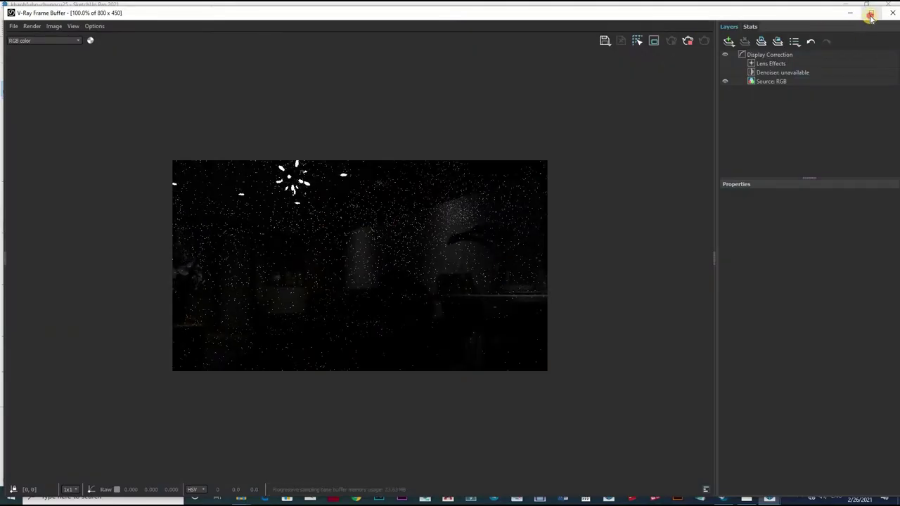
pyautogui.click(870, 15)
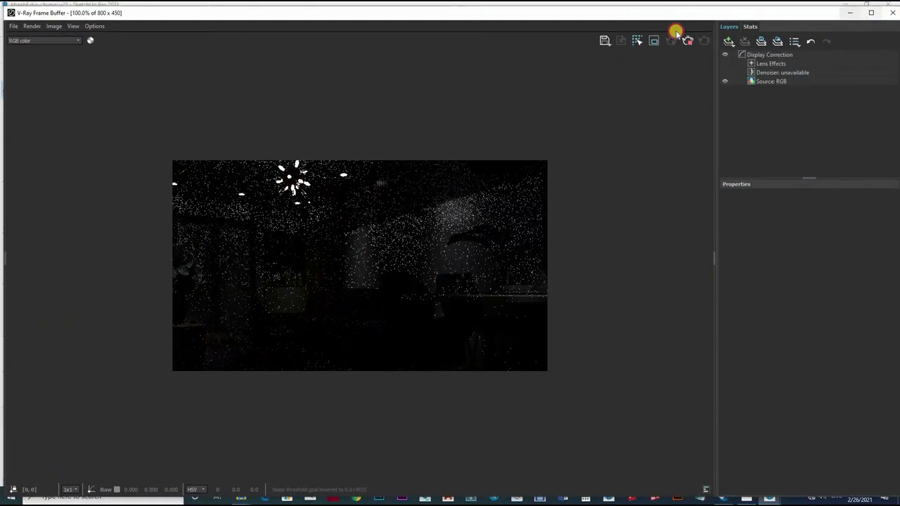
pyautogui.moveTo(657, 19)
pyautogui.mouseDown()
pyautogui.moveTo(736, 105)
pyautogui.moveTo(899, 21)
pyautogui.mouseUp()
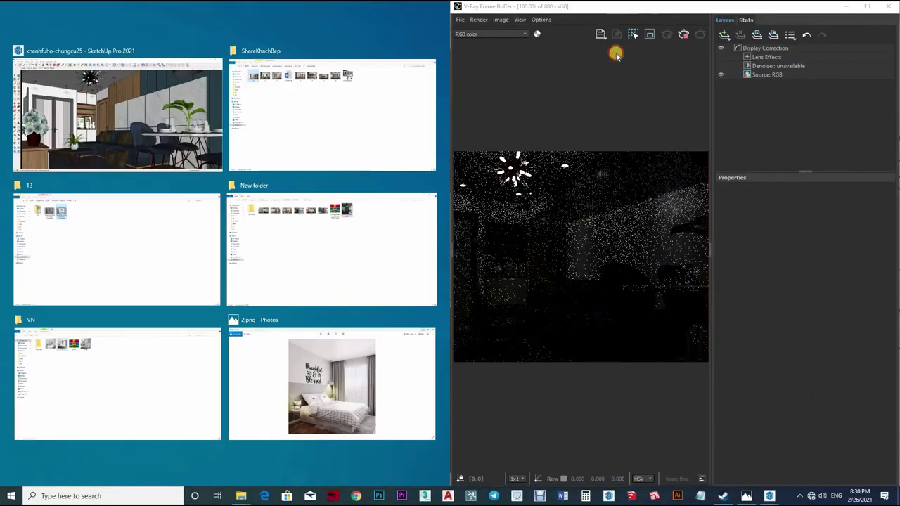
pyautogui.click(615, 55)
pyautogui.click(436, 27)
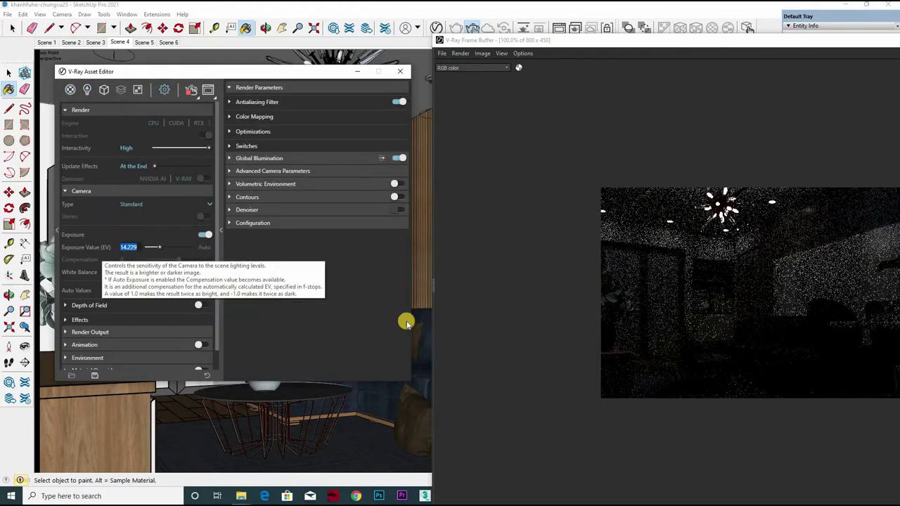
# Try camera exposure values 11, 7.5 and 8, settling on an Exposure Value of 9
pyautogui.write('11')
pyautogui.press('Return')
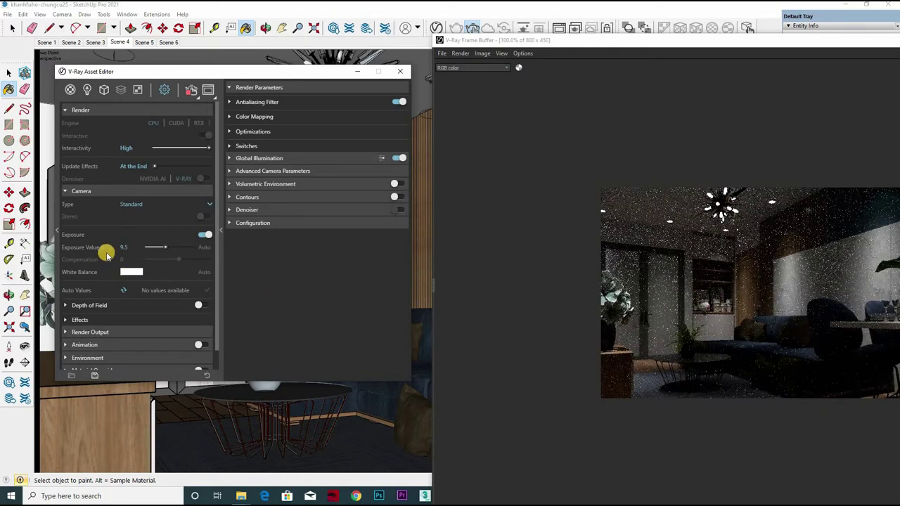
pyautogui.write('5')
pyautogui.press('Return')
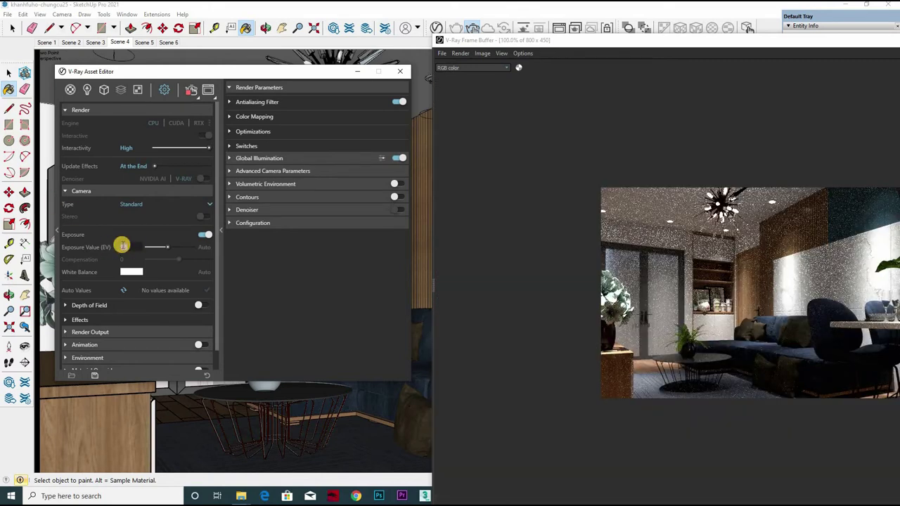
pyautogui.write('8')
pyautogui.press('Return')
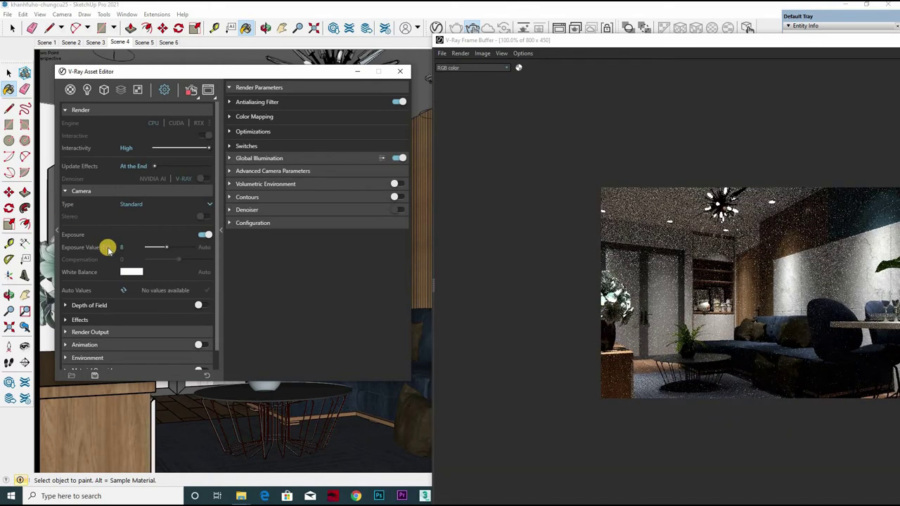
pyautogui.write('9')
pyautogui.press('Return')
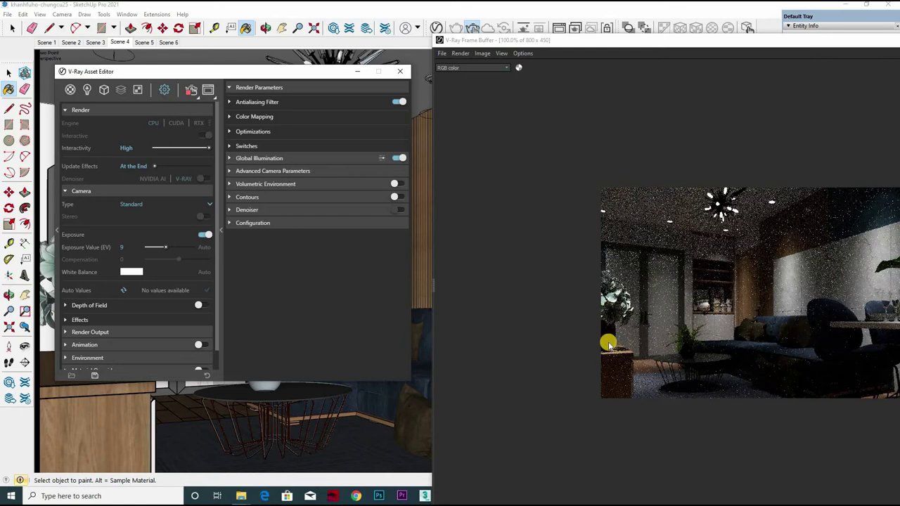
# Expand Environment and set the background intensity multiplier to 3
pyautogui.scroll(-1, 130, 335)
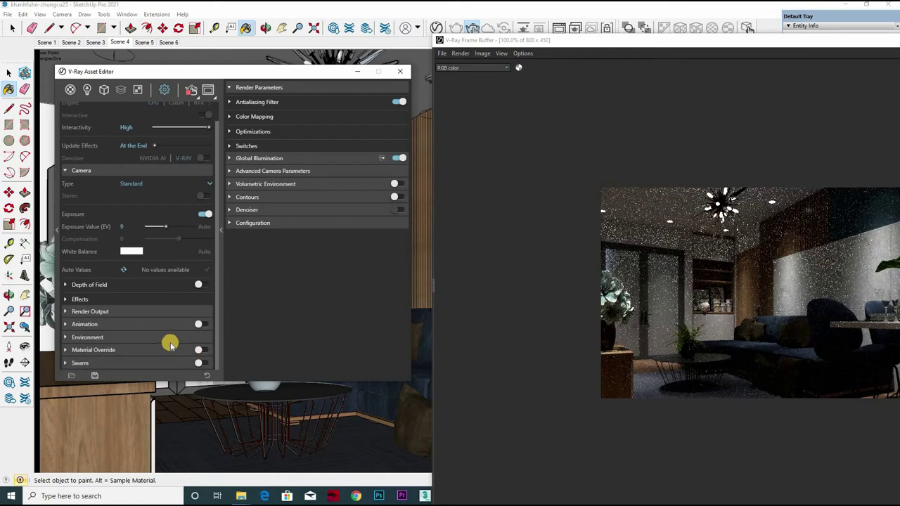
pyautogui.click(168, 342)
pyautogui.scroll(-2, 109, 305)
pyautogui.write('3')
pyautogui.press('Return')
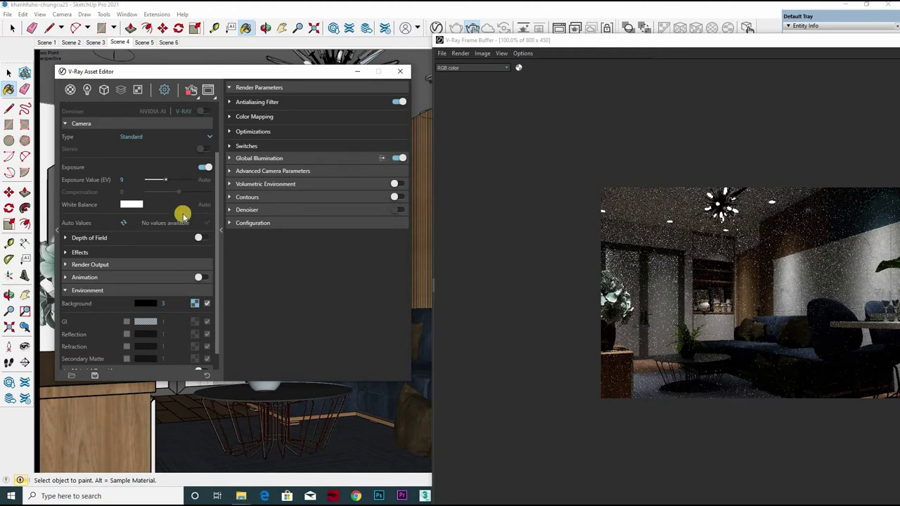
pyautogui.scroll(2, 143, 281)
pyautogui.scroll(-3, 173, 267)
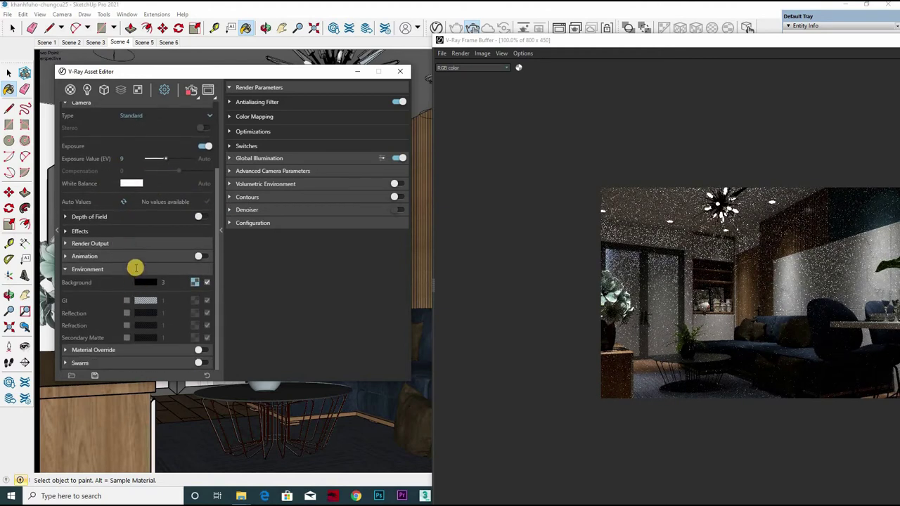
pyautogui.click(90, 243)
# Set the output image width to 1250 (height 703) and enlarge the Frame Buffer to full width
pyautogui.write('50')
pyautogui.press('Return')
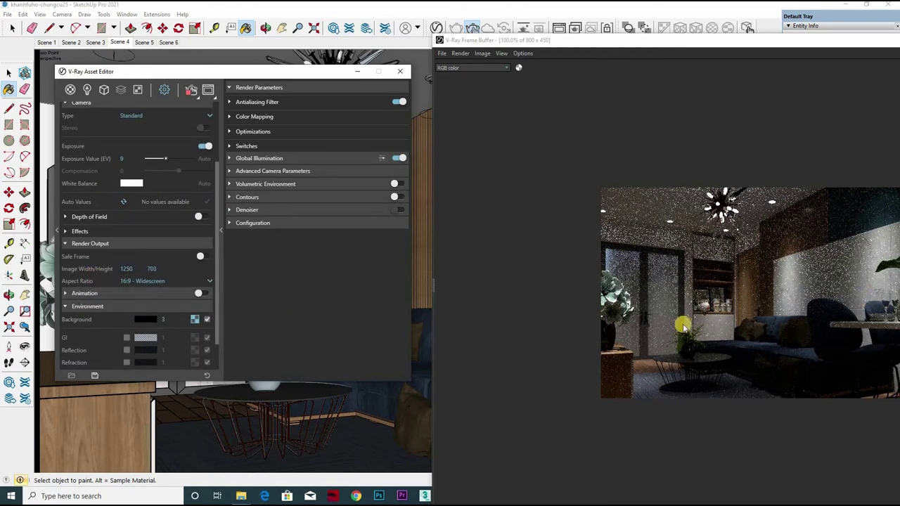
pyautogui.scroll(1, 690, 294)
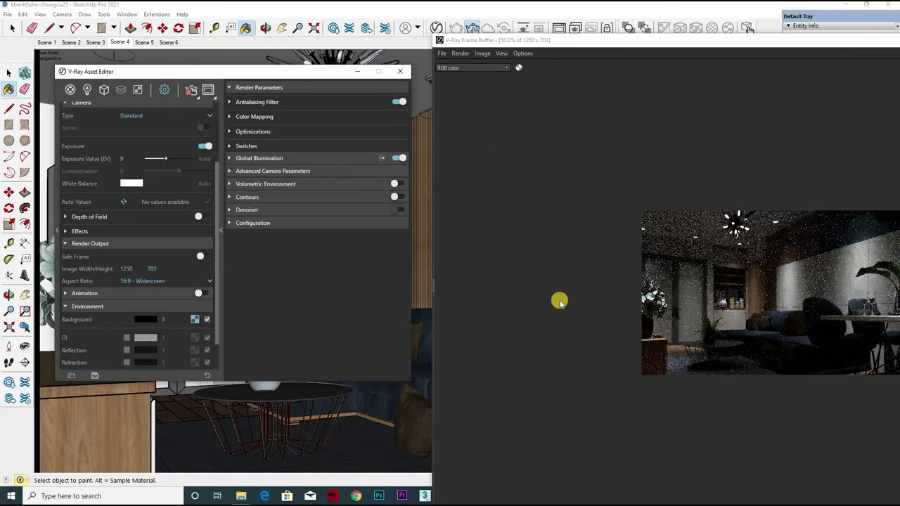
pyautogui.scroll(1, 690, 307)
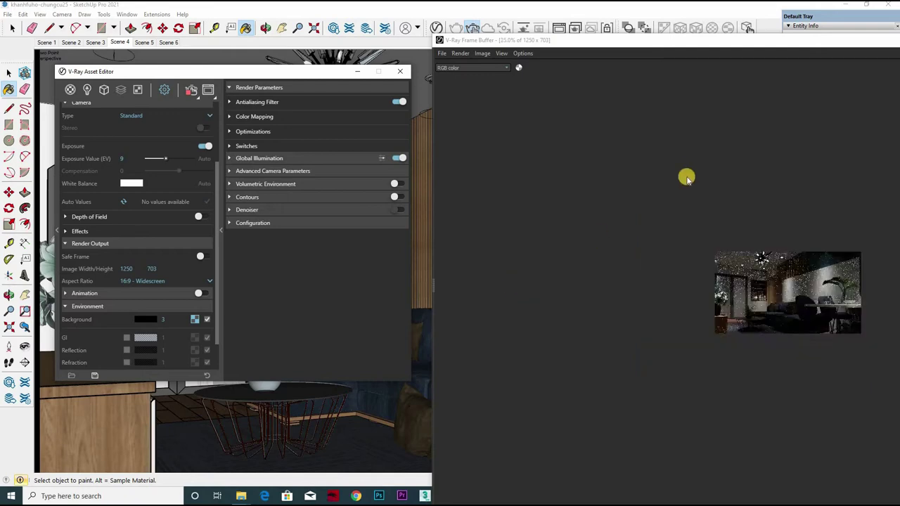
pyautogui.moveTo(422, 39); pyautogui.dragTo(172, 20)
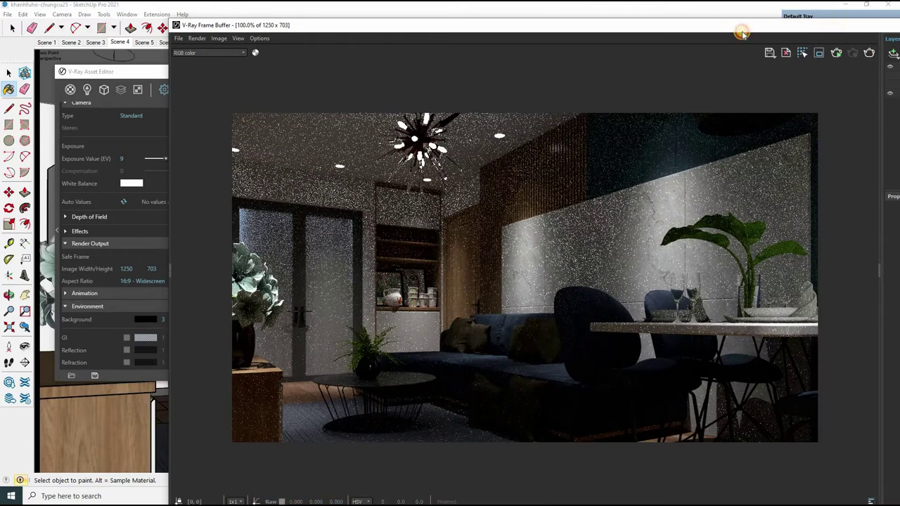
pyautogui.doubleClick(734, 25)
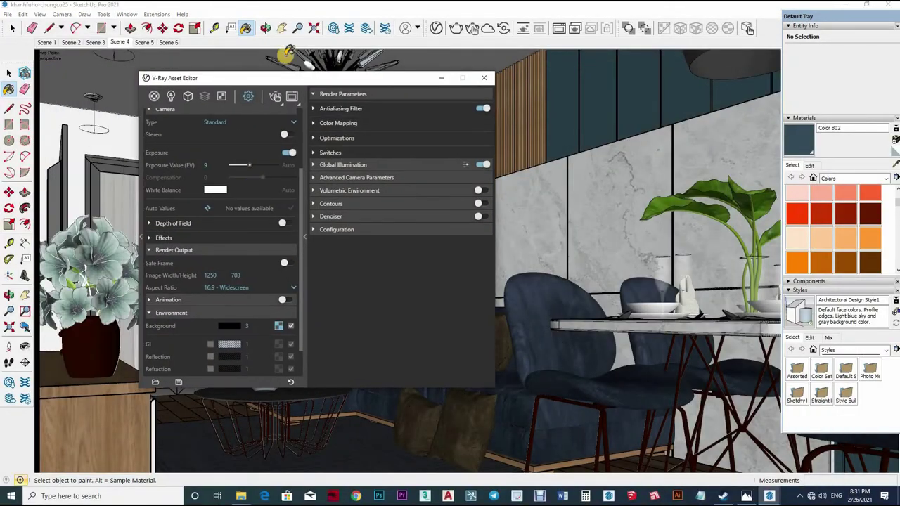
# Expand render quality and set noise limit 0.001 and max subdivs 24
pyautogui.scroll(5, 281, 150)
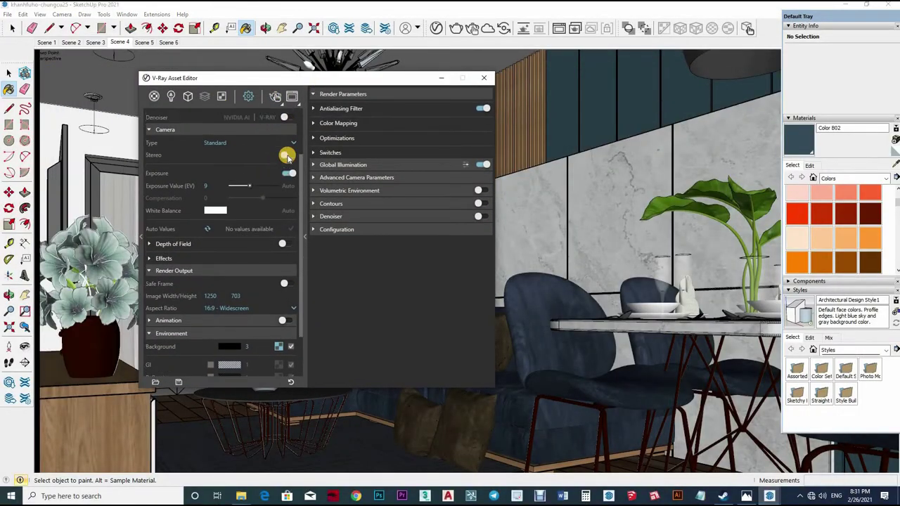
pyautogui.click(389, 120)
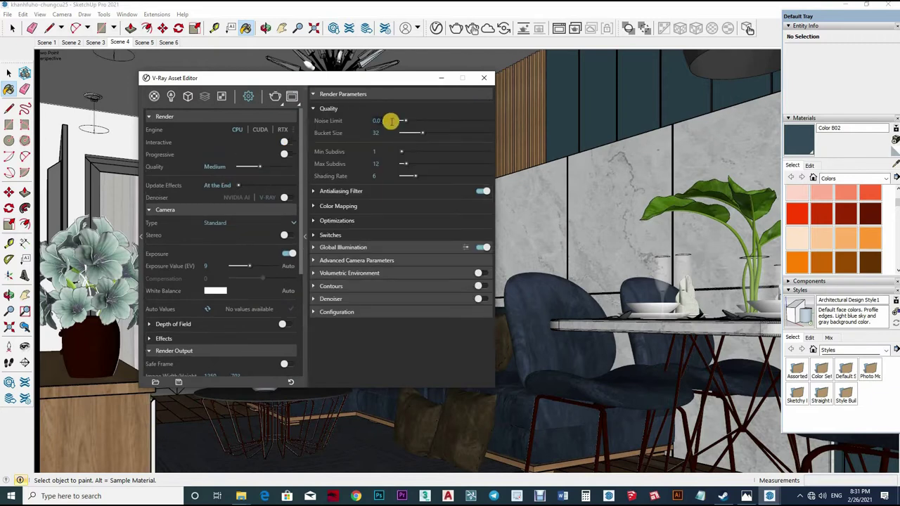
pyautogui.write('01')
pyautogui.press('Return')
pyautogui.write('24')
pyautogui.press('Return')
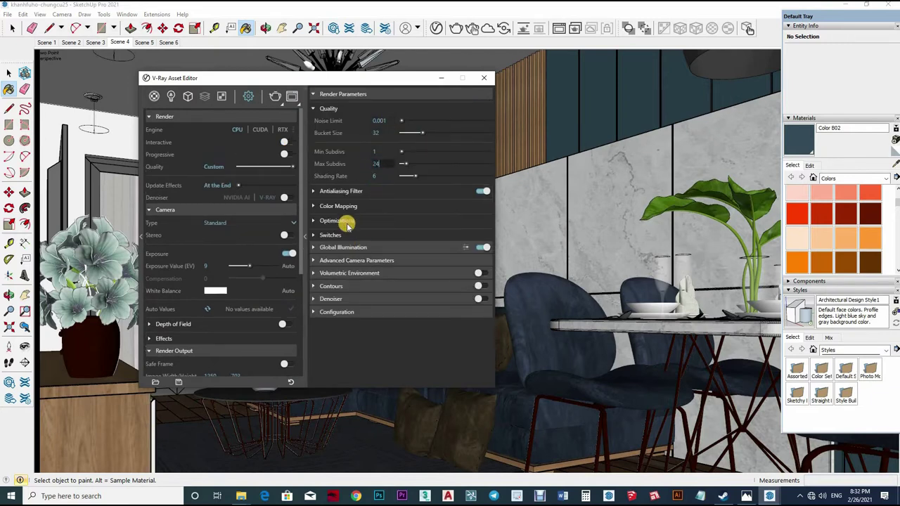
# Set Global Illumination to irradiance map with max rate 0, subdivs 80, interpolation 50, light cache subdivs 1200
pyautogui.click(397, 263)
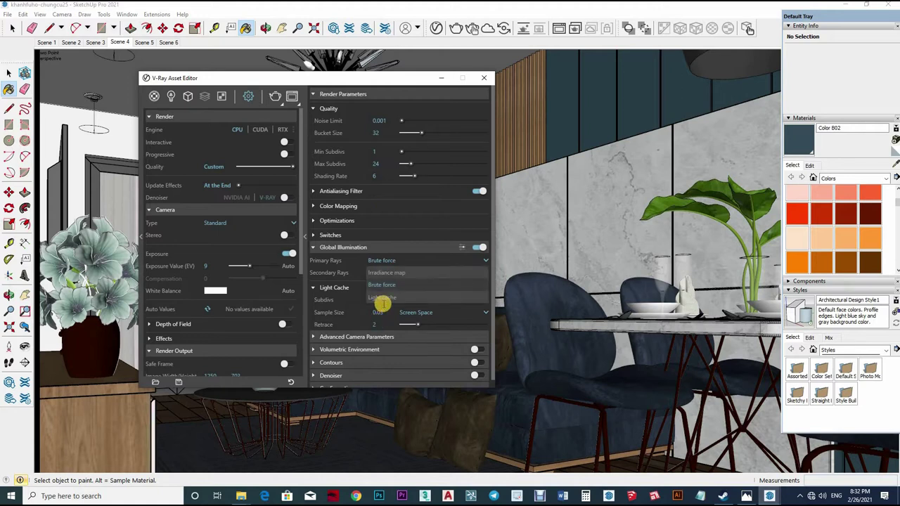
pyautogui.write('0')
pyautogui.press('Return')
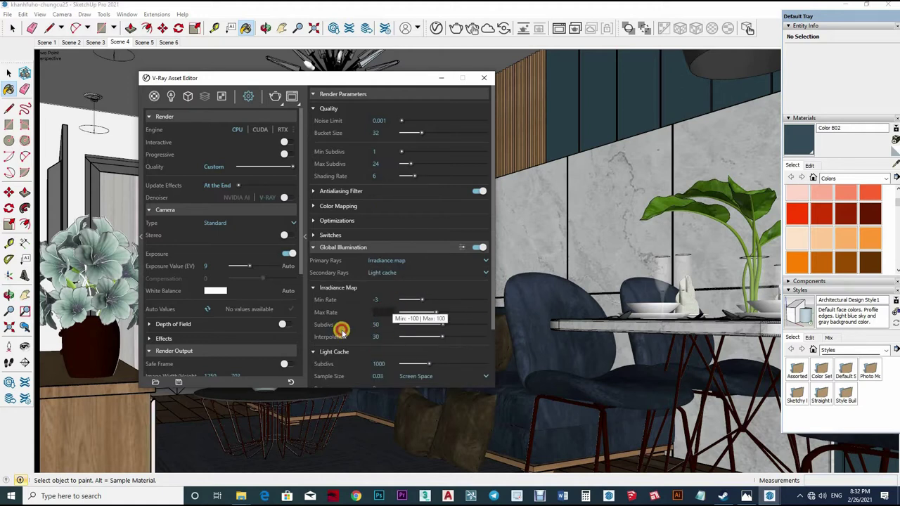
pyautogui.press('Return')
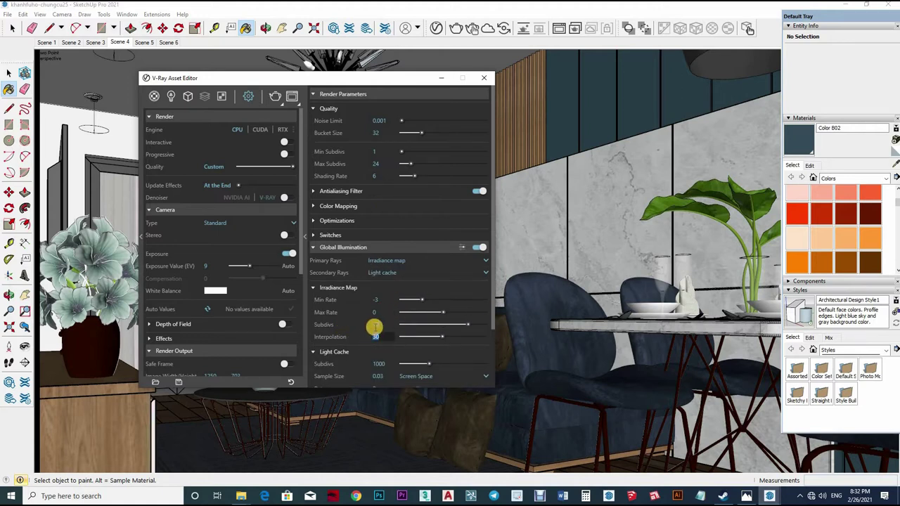
pyautogui.doubleClick(376, 336)
pyautogui.write('51200')
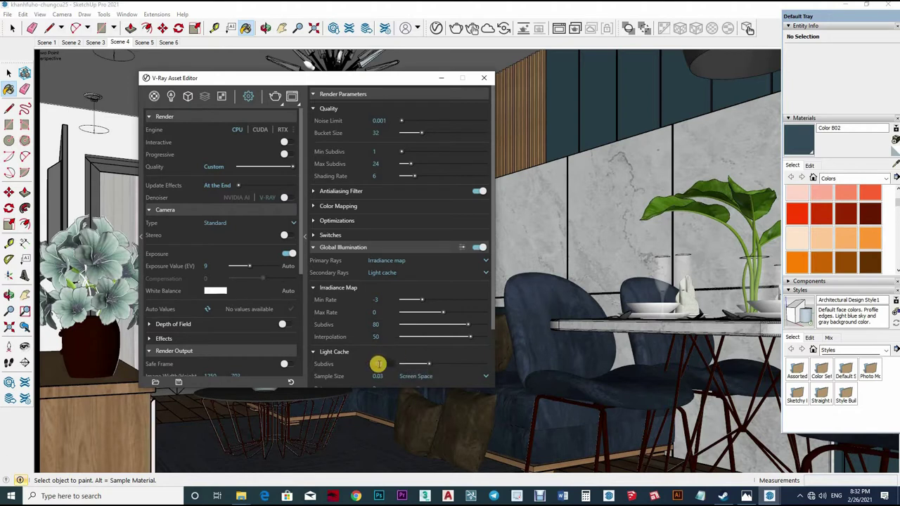
pyautogui.press('Return')
pyautogui.scroll(-1, 359, 345)
pyautogui.doubleClick(374, 342)
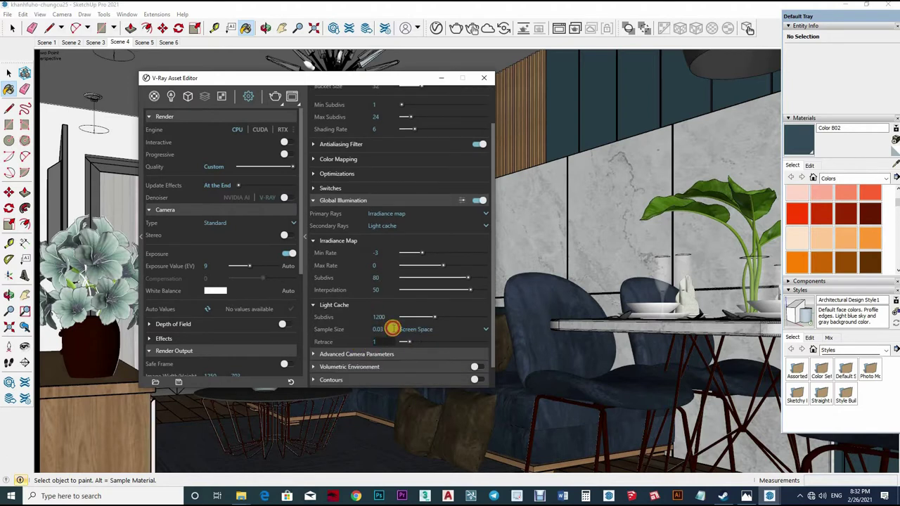
# Set the light cache sample size to 0.02 and close the Asset Editor
pyautogui.write('2')
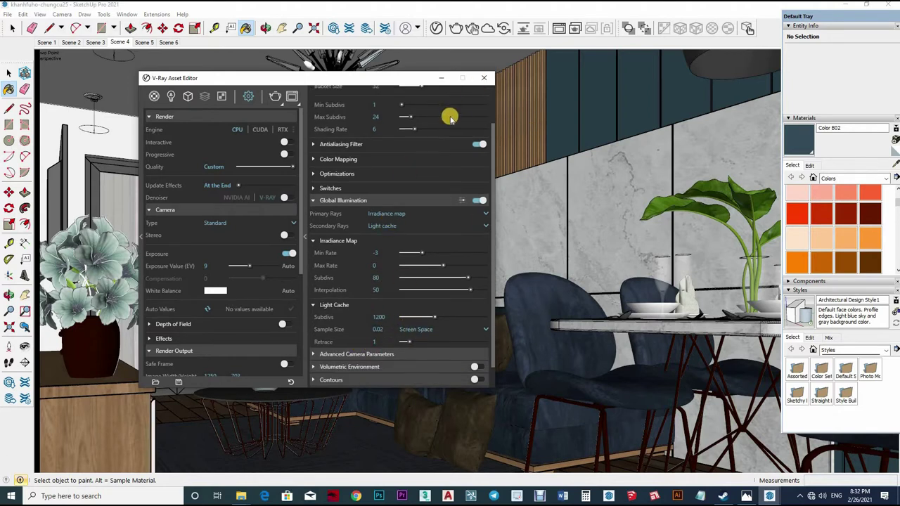
pyautogui.click(484, 78)
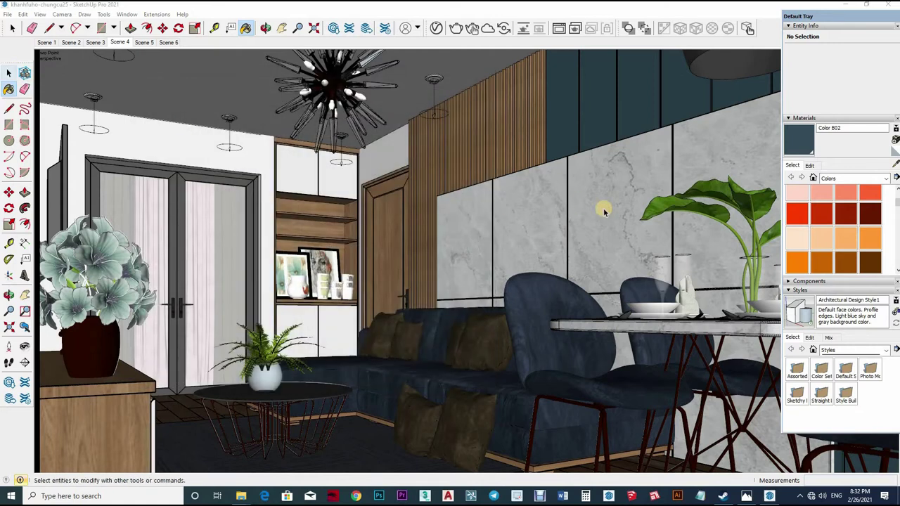
pyautogui.press('space')
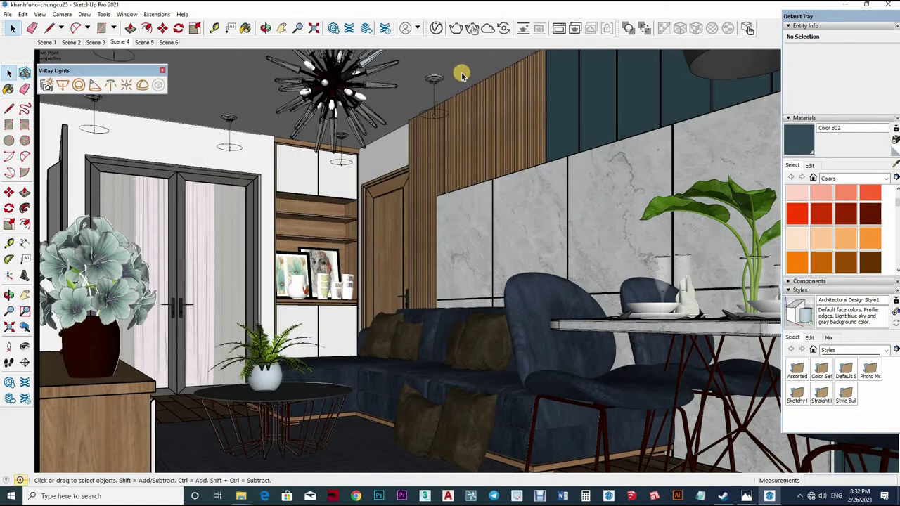
# Review the curtain material Color H01's reflection and refraction settings in the Asset Editor, then close it
pyautogui.click(438, 28)
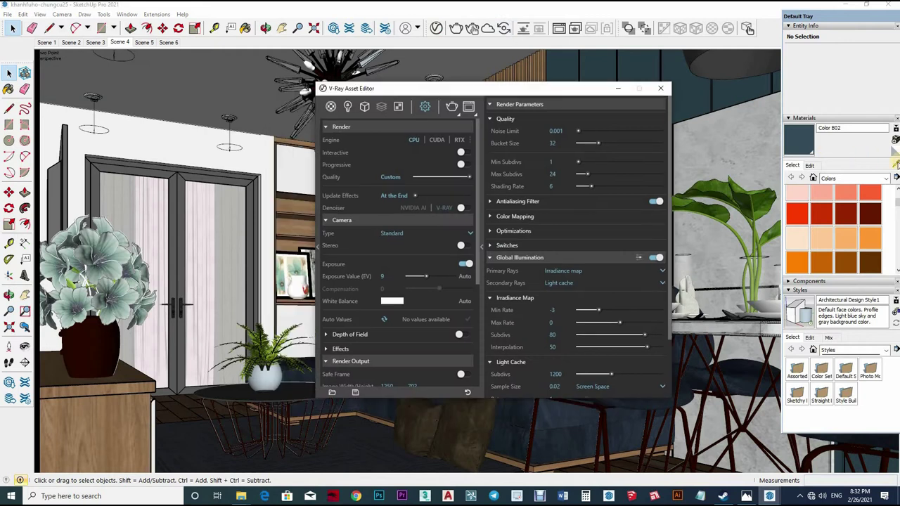
pyautogui.keyDown('alt'); pyautogui.click(205, 214); pyautogui.keyUp('alt')
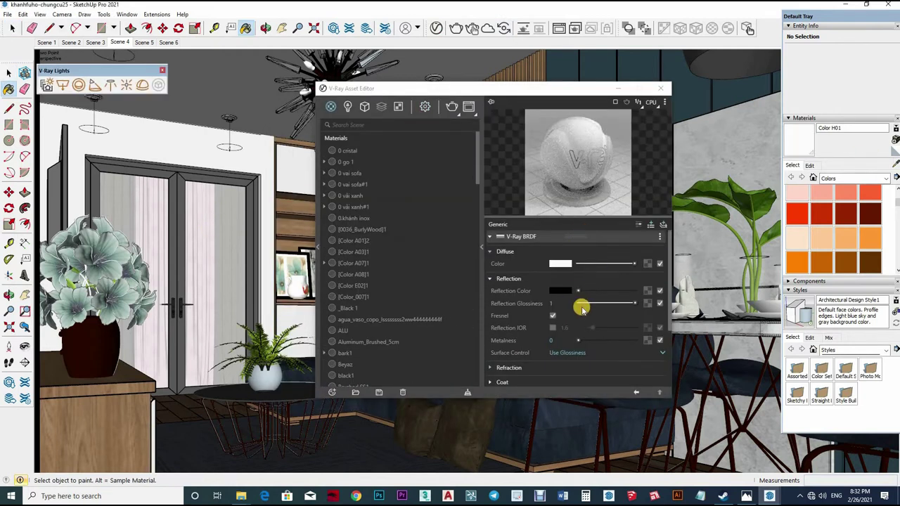
pyautogui.scroll(-2, 581, 309)
pyautogui.scroll(-2, 604, 281)
pyautogui.scroll(4, 582, 295)
pyautogui.scroll(-3, 562, 291)
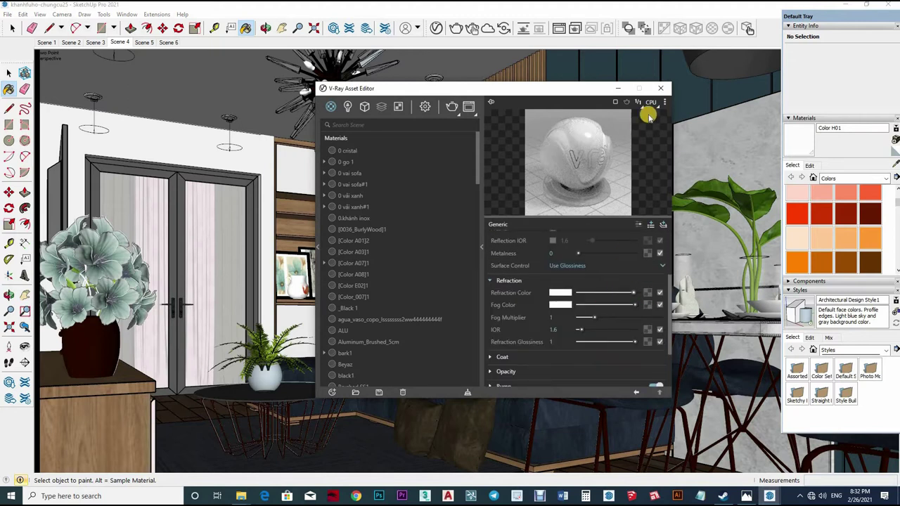
pyautogui.click(661, 89)
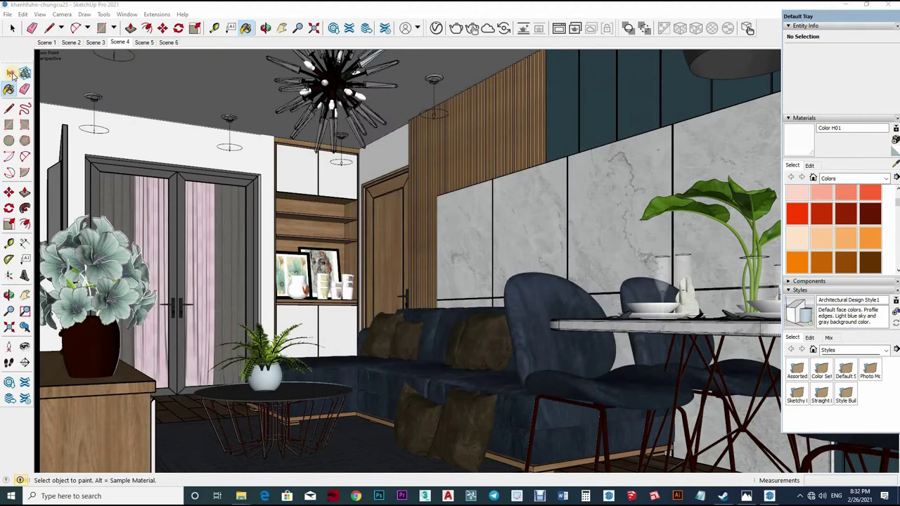
pyautogui.press('space')
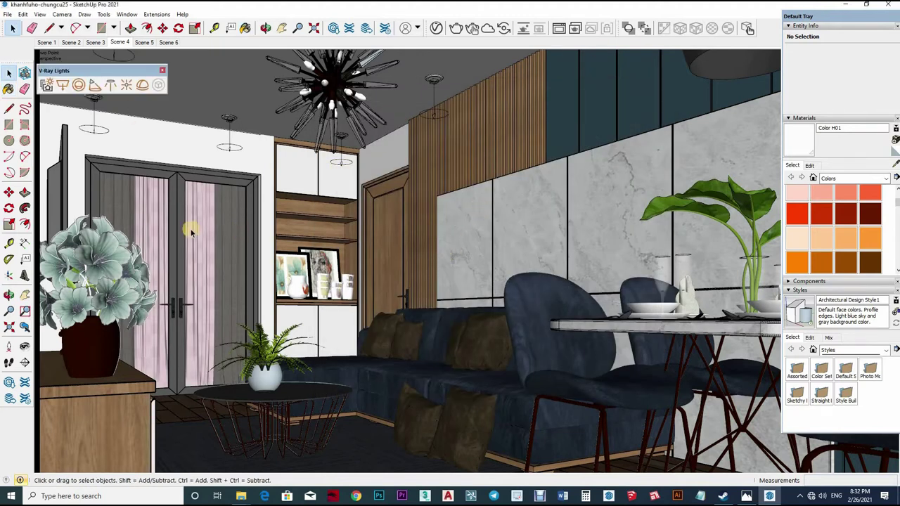
pyautogui.scroll(5, 210, 239)
pyautogui.scroll(5, 312, 312)
# Place a Dome Light on the floor, nudge it slightly into position, and add Scene 7
pyautogui.scroll(5, 316, 257)
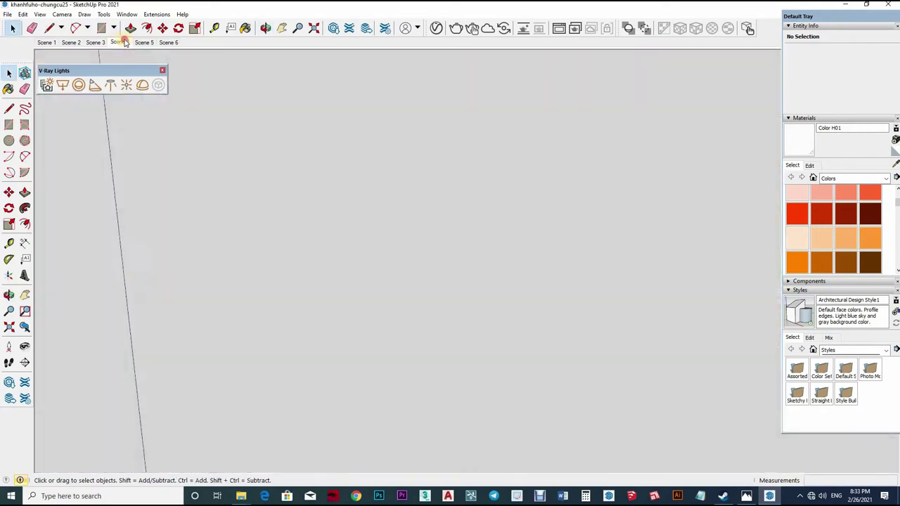
pyautogui.scroll(5, 348, 243)
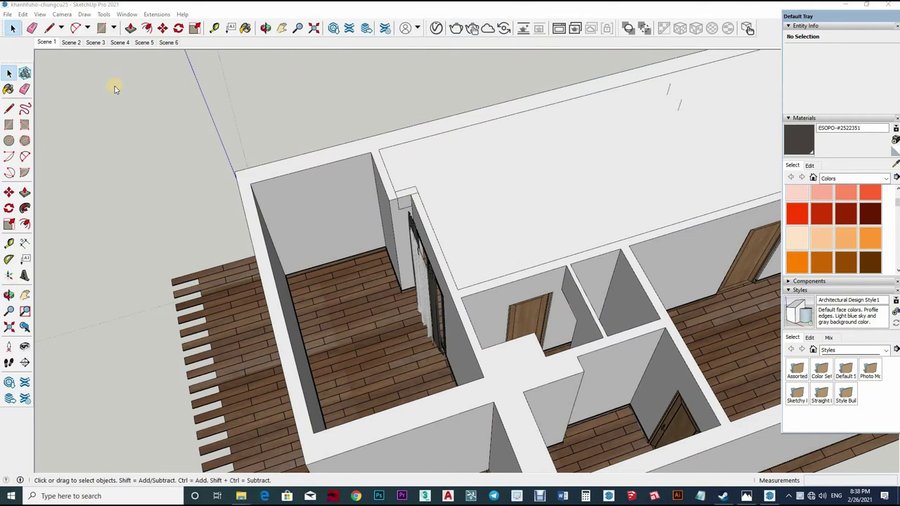
pyautogui.click(143, 85)
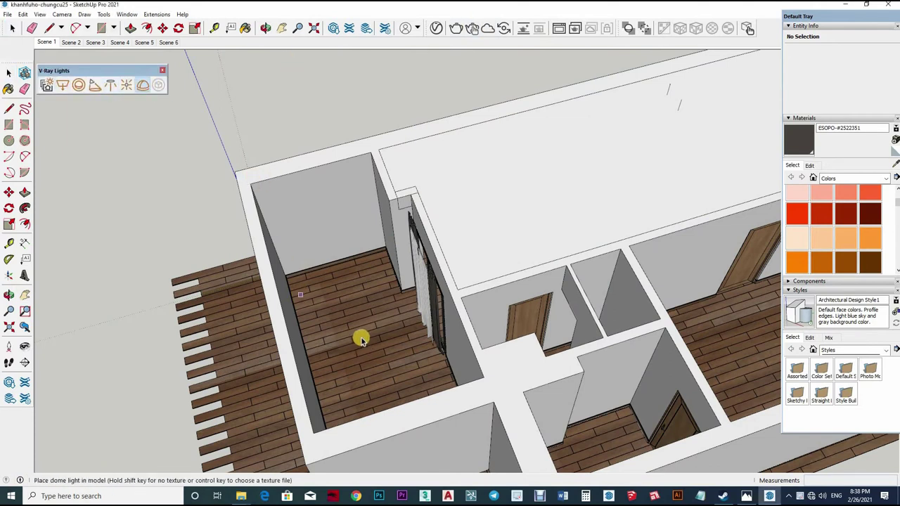
pyautogui.click(358, 338)
pyautogui.click(371, 336)
pyautogui.press('q')
pyautogui.scroll(3, 376, 378)
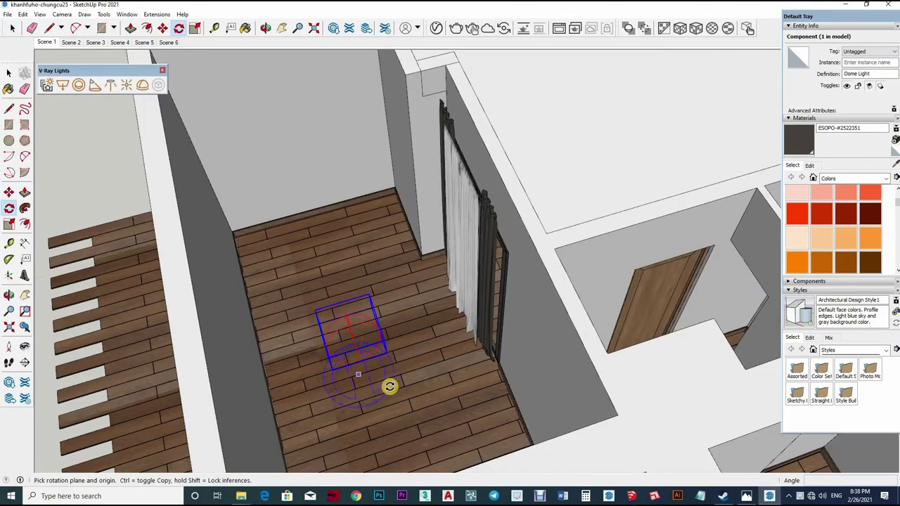
pyautogui.click(357, 374)
pyautogui.click(386, 366)
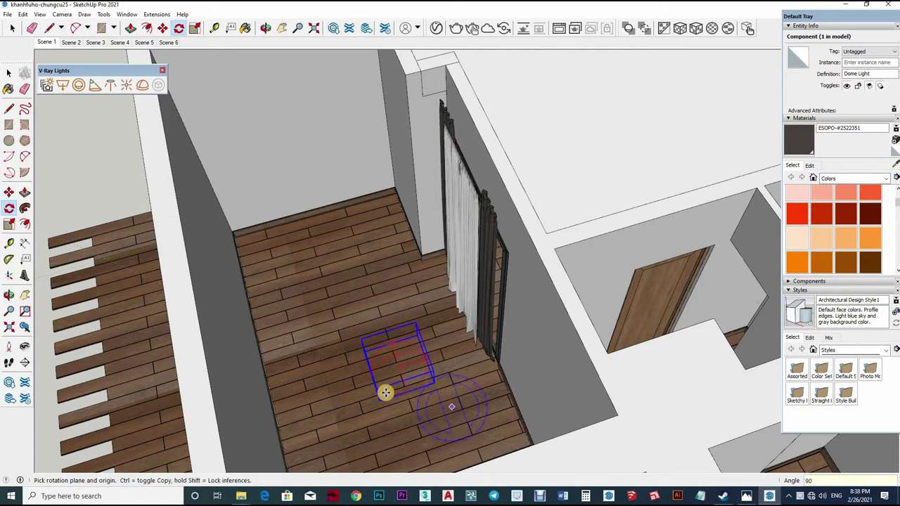
pyautogui.press('m')
pyautogui.press('space')
pyautogui.press('m')
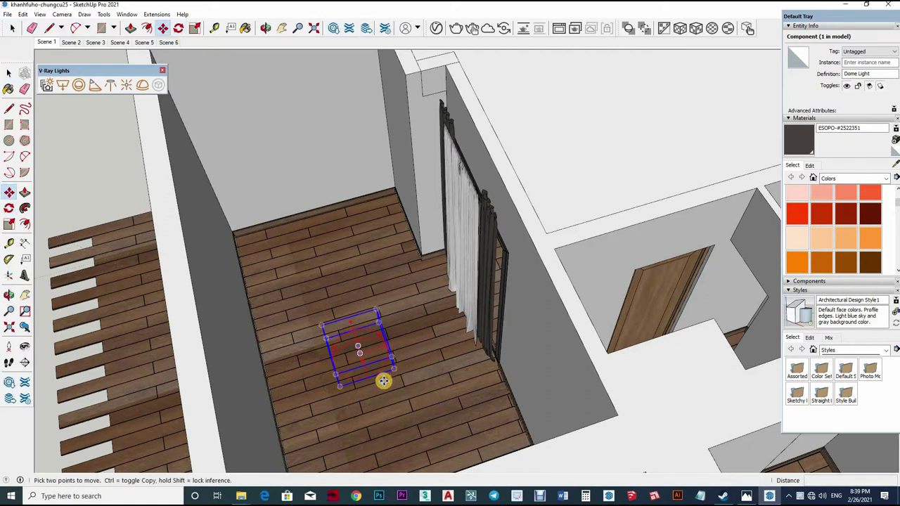
pyautogui.moveTo(382, 380); pyautogui.dragTo(378, 369)
pyautogui.press('space')
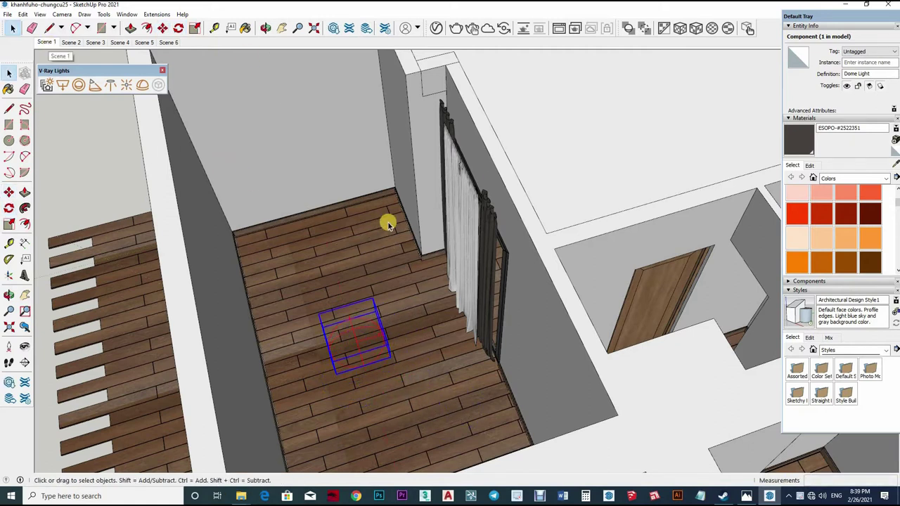
pyautogui.rightClick(172, 42)
pyautogui.click(210, 74)
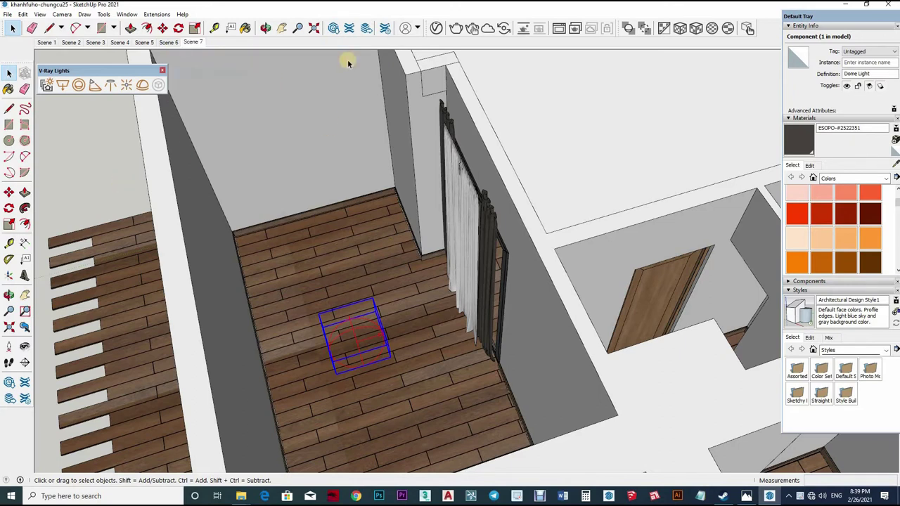
# Load the VizPeople_non_commercial_hdr_v1_02 HDR into the Dome Light's texture slot and close the editor
pyautogui.click(435, 28)
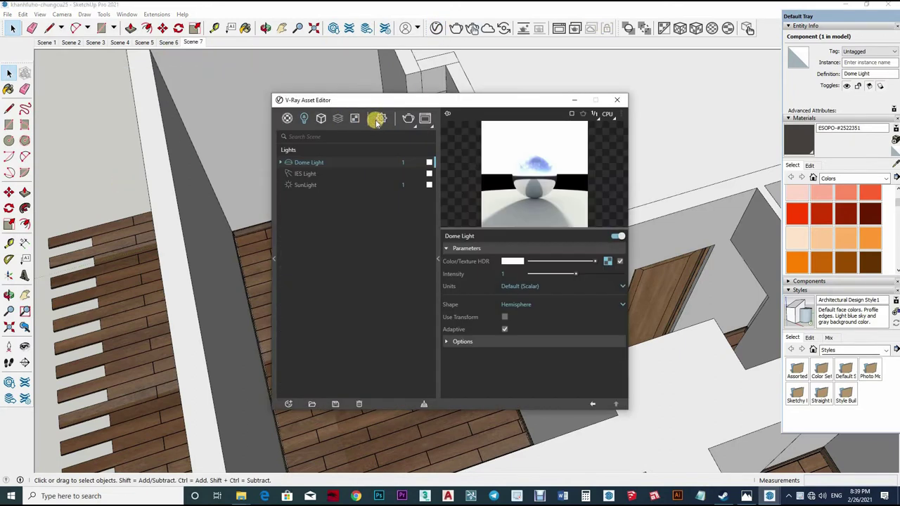
pyautogui.click(608, 261)
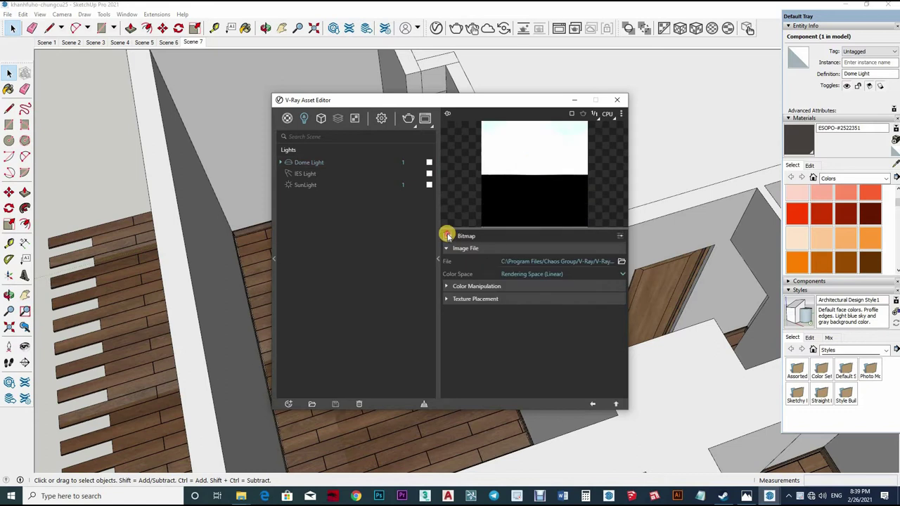
pyautogui.click(464, 237)
pyautogui.click(622, 260)
pyautogui.click(401, 281)
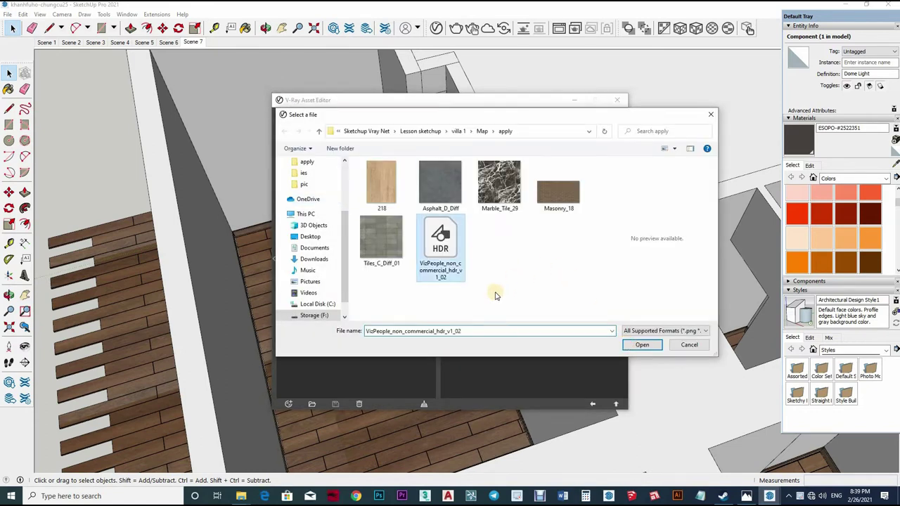
pyautogui.click(638, 342)
pyautogui.click(615, 404)
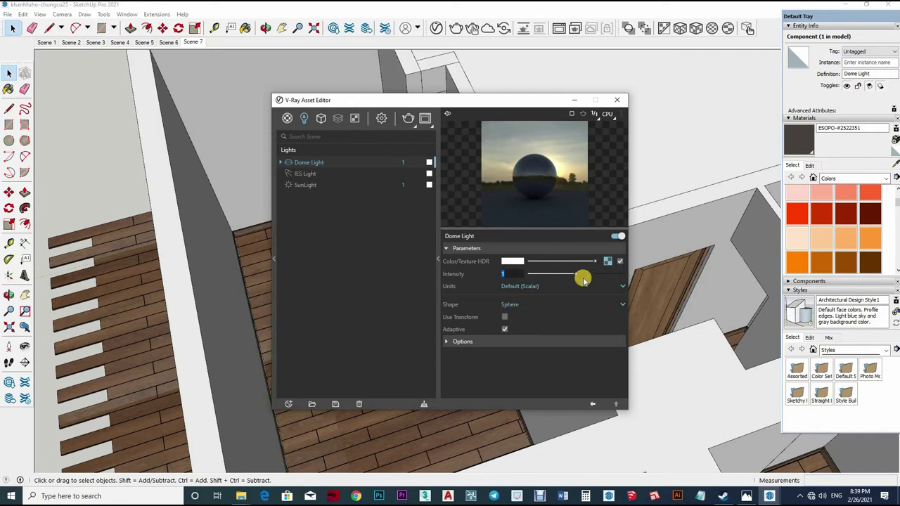
pyautogui.click(616, 99)
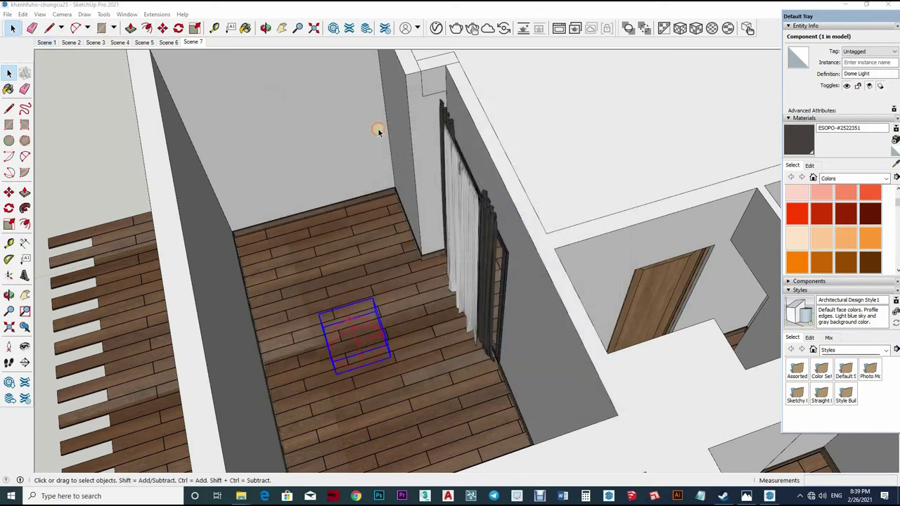
# Switch to Scene 4 and change the camera Exposure Value from 9 to 7.5 in the Asset Editor
pyautogui.press('pageup')
pyautogui.press('pageup')
pyautogui.press('pageup')
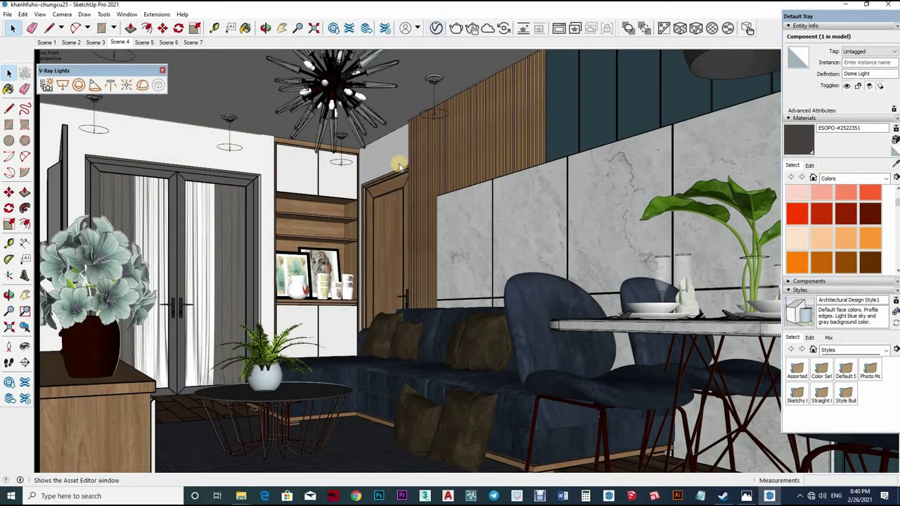
pyautogui.click(333, 28)
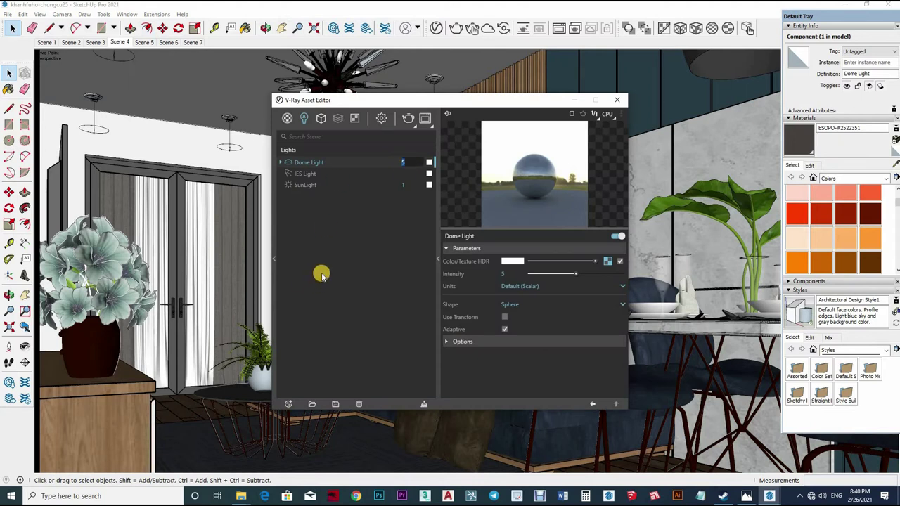
pyautogui.click(379, 119)
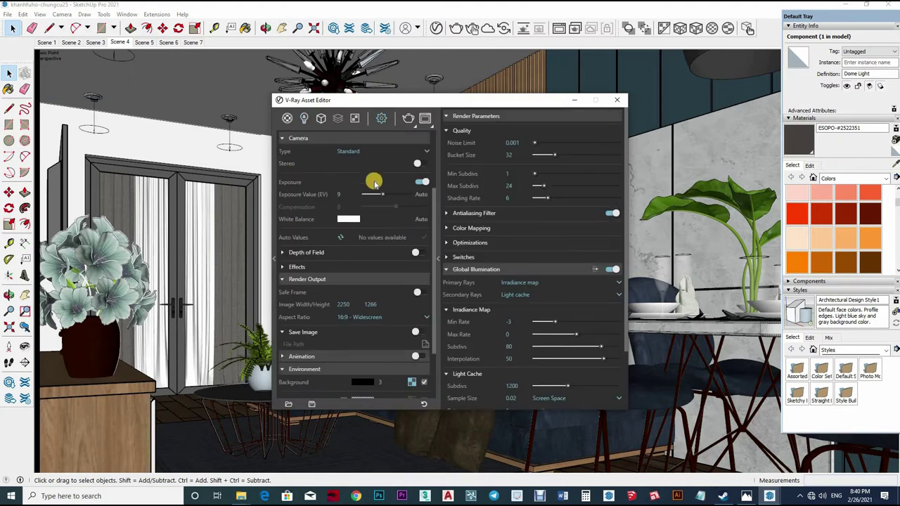
pyautogui.scroll(-2, 392, 255)
pyautogui.scroll(-1, 396, 325)
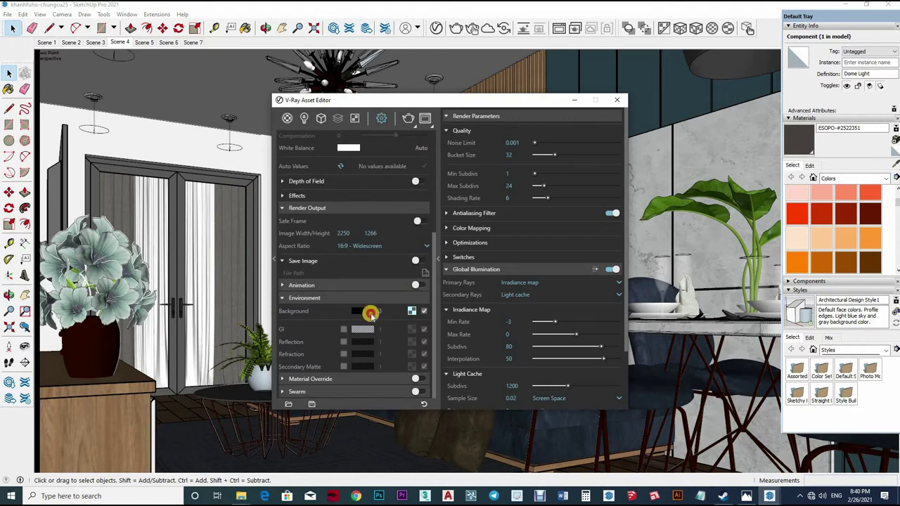
pyautogui.scroll(5, 309, 292)
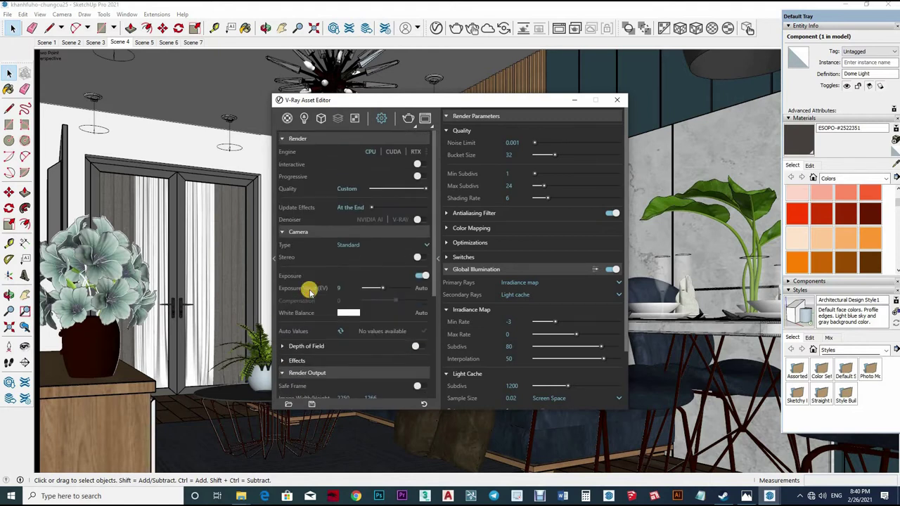
pyautogui.write('7')
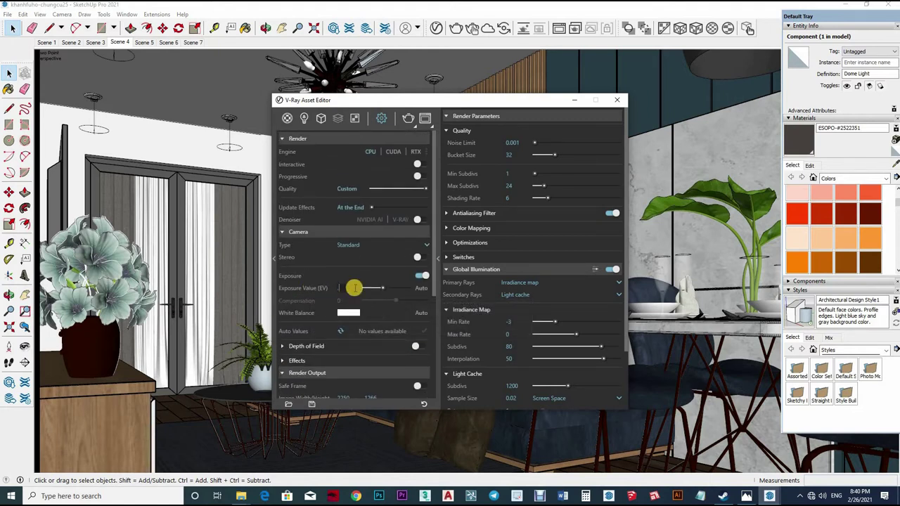
pyautogui.write('.5')
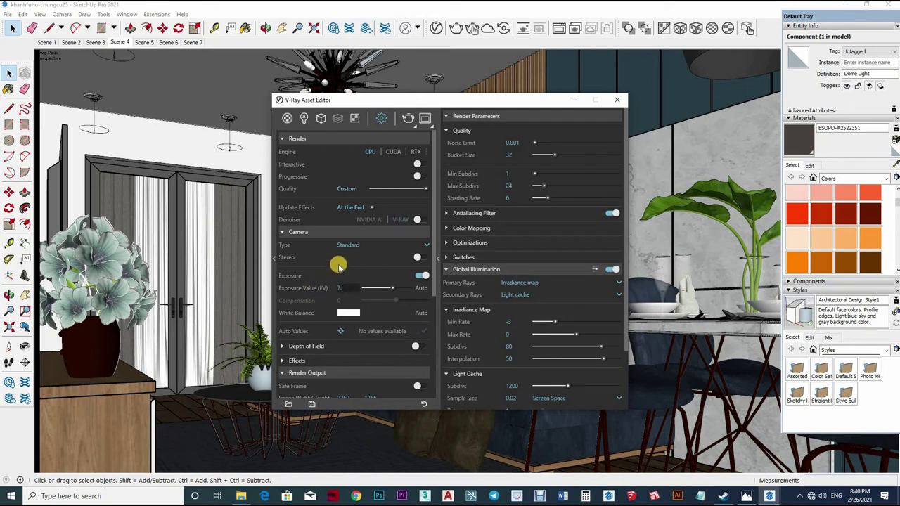
pyautogui.press('Return')
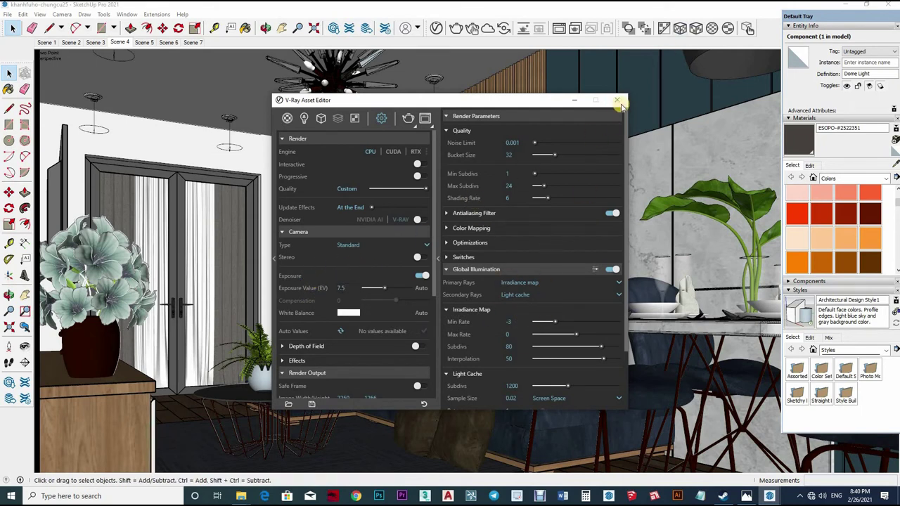
pyautogui.click(616, 100)
# Launch the full V-Ray render of the Scene 4 living-dining room and let it finish
pyautogui.click(455, 28)
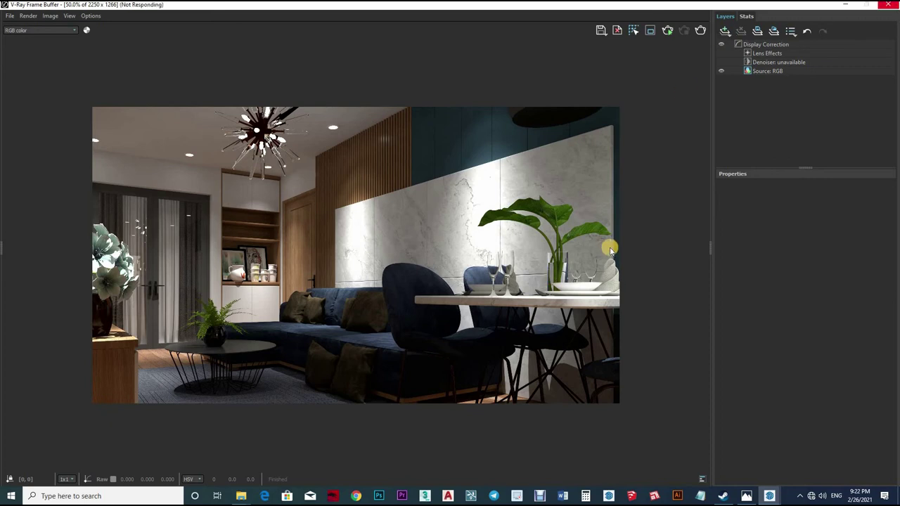
# Add an Exposure layer with highlight burn 0.060, exposure about 1.745 and raised contrast
pyautogui.click(724, 32)
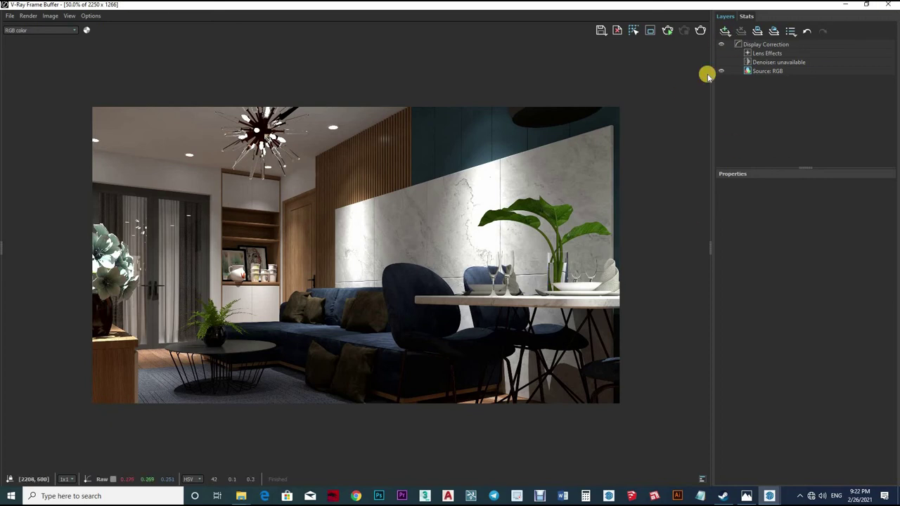
pyautogui.click(739, 88)
pyautogui.moveTo(850, 250); pyautogui.dragTo(728, 248)
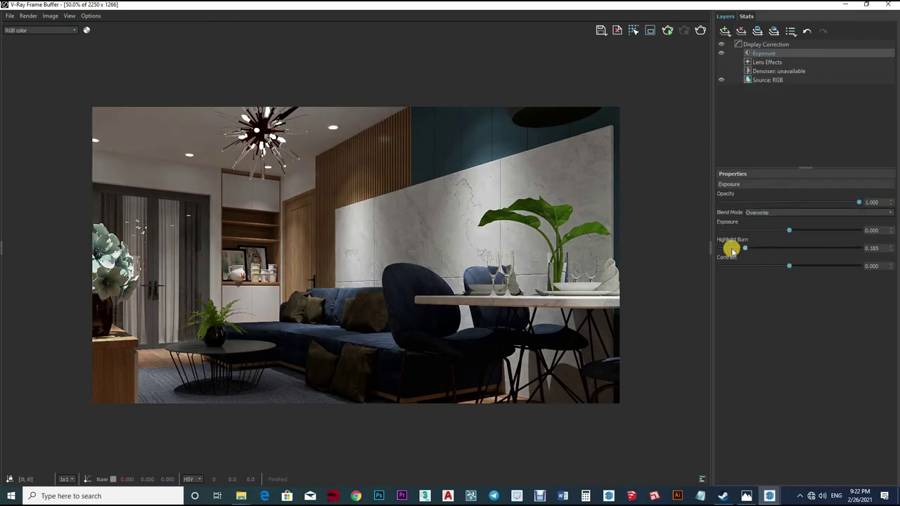
pyautogui.moveTo(789, 230); pyautogui.dragTo(805, 230)
pyautogui.moveTo(789, 266)
pyautogui.mouseDown()
pyautogui.moveTo(810, 266)
pyautogui.moveTo(802, 266)
pyautogui.mouseUp()
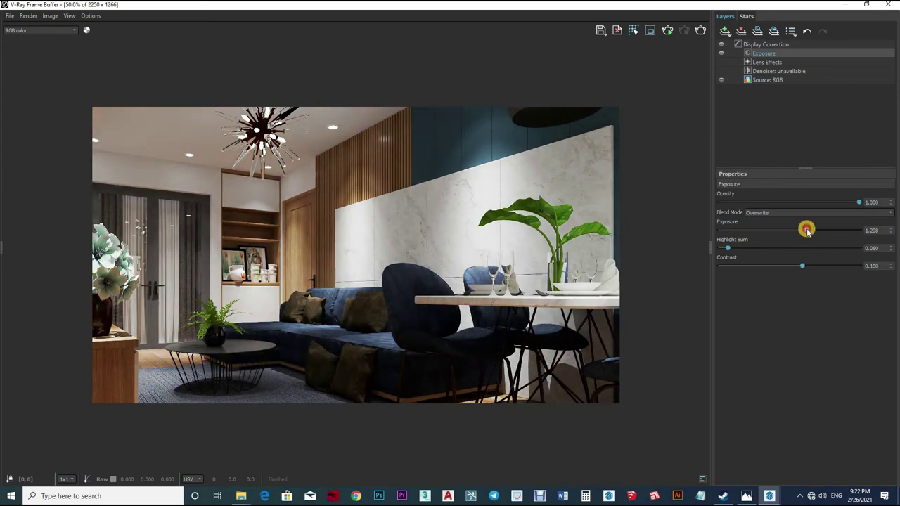
pyautogui.moveTo(804, 229); pyautogui.dragTo(815, 229)
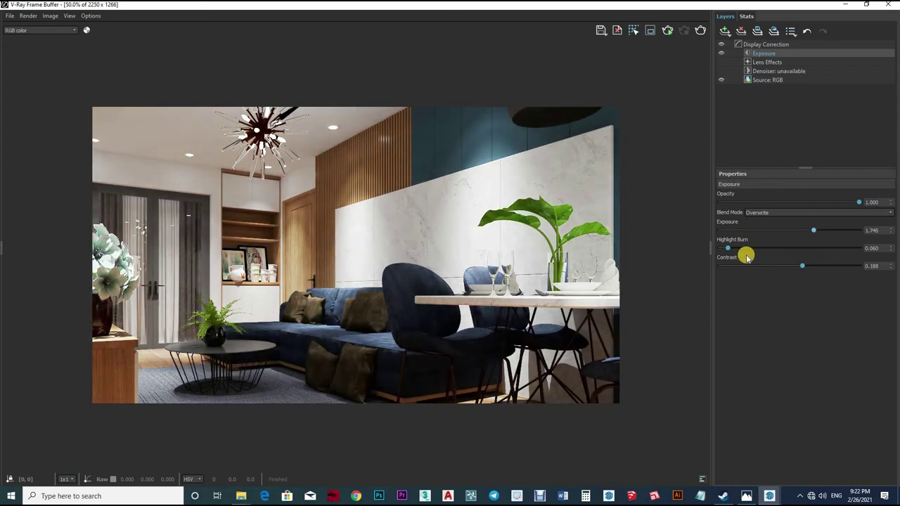
pyautogui.click(601, 30)
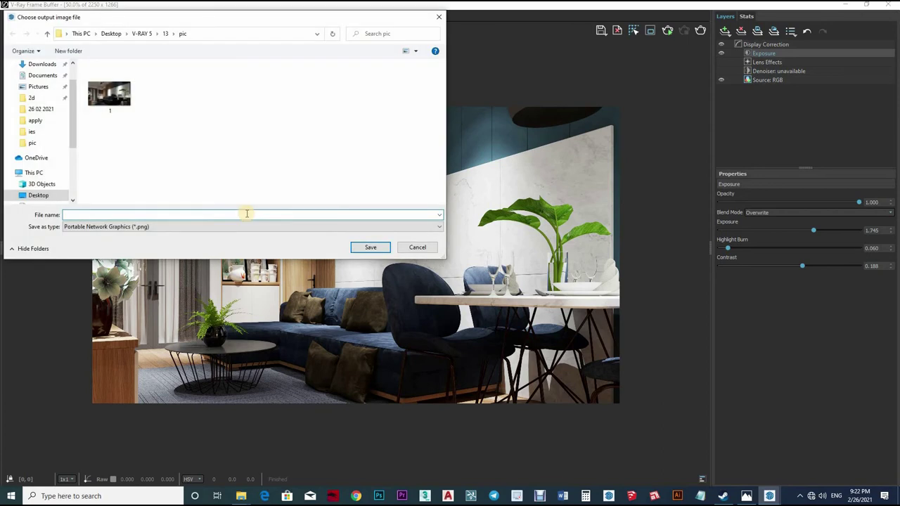
pyautogui.write('2')
pyautogui.click(378, 248)
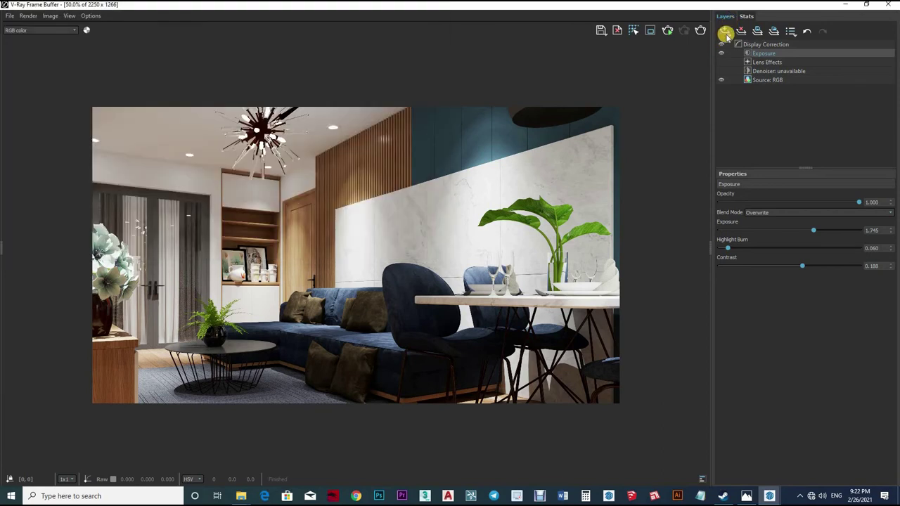
# Add a Curves layer, then rebalance exposure, contrast, highlight burn and the curve for a gentle midtone lift
pyautogui.click(723, 31)
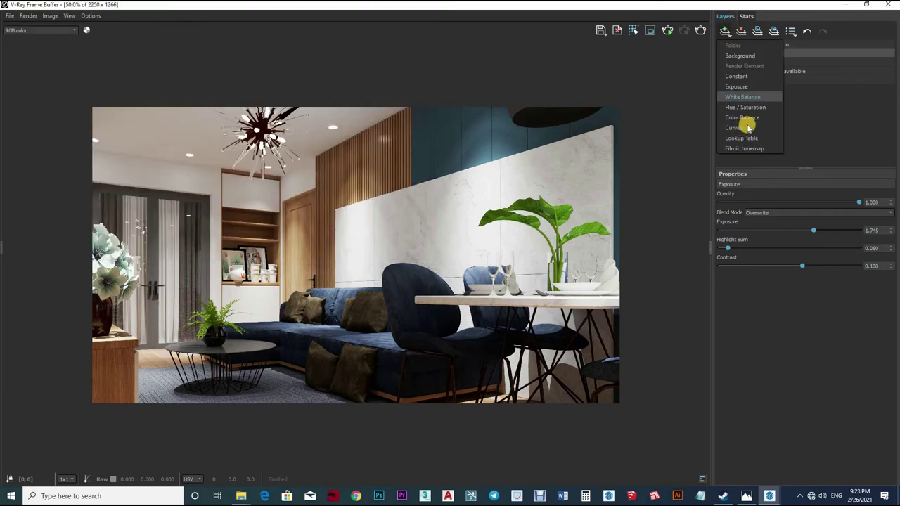
pyautogui.moveTo(797, 287); pyautogui.dragTo(783, 286)
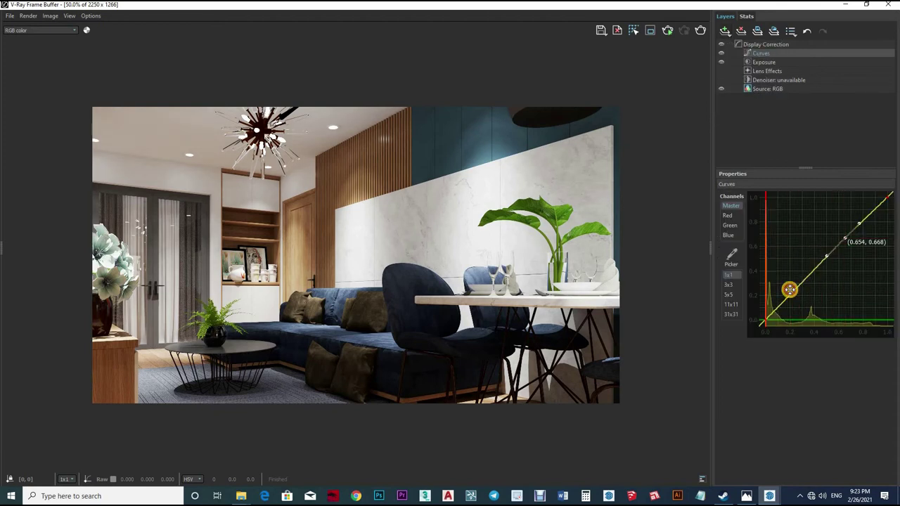
pyautogui.moveTo(843, 239)
pyautogui.mouseDown()
pyautogui.moveTo(870, 251)
pyautogui.moveTo(868, 238)
pyautogui.mouseUp()
pyautogui.click(763, 62)
pyautogui.moveTo(789, 266); pyautogui.dragTo(779, 266)
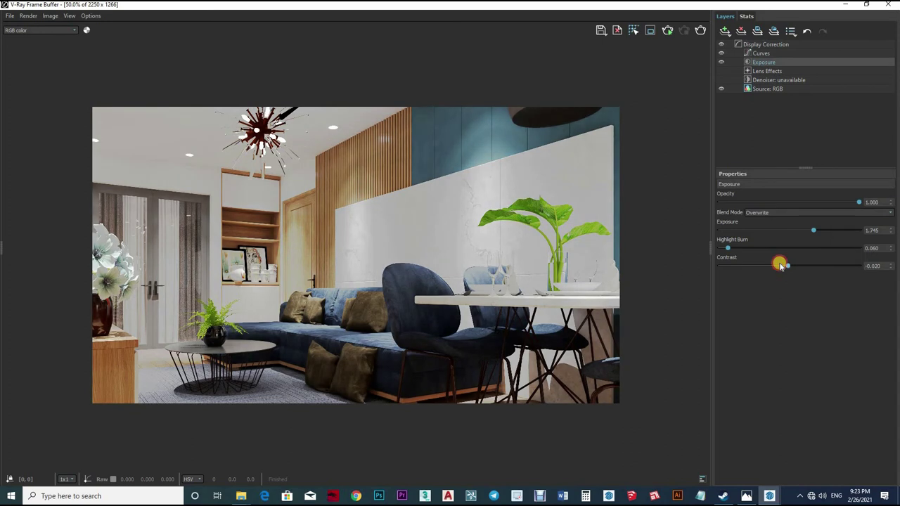
pyautogui.moveTo(728, 248); pyautogui.dragTo(704, 251)
pyautogui.moveTo(811, 230); pyautogui.dragTo(801, 231)
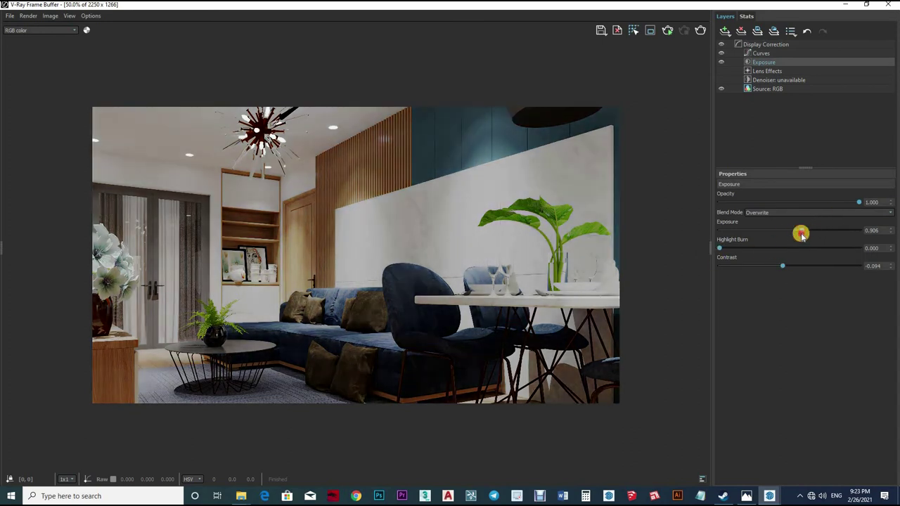
pyautogui.click(761, 53)
pyautogui.moveTo(867, 237); pyautogui.dragTo(856, 232)
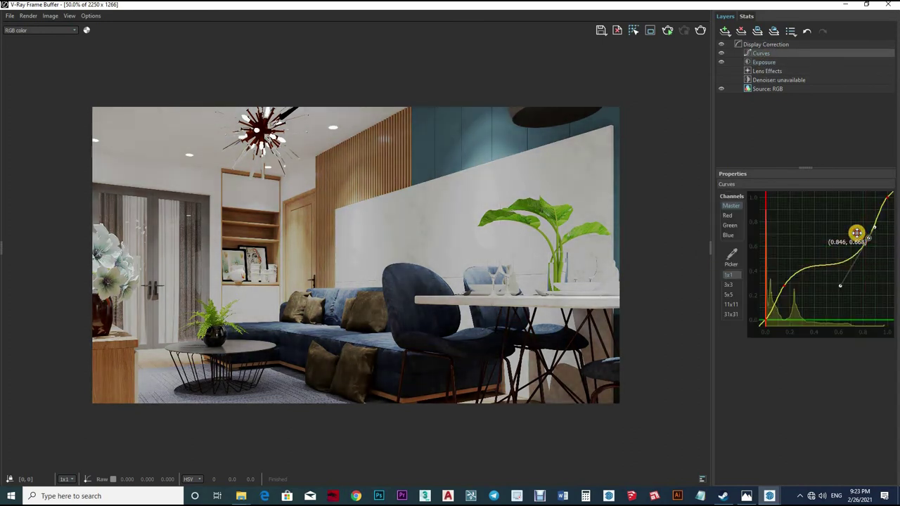
pyautogui.moveTo(783, 281); pyautogui.dragTo(803, 277)
pyautogui.scroll(-2, 468, 263)
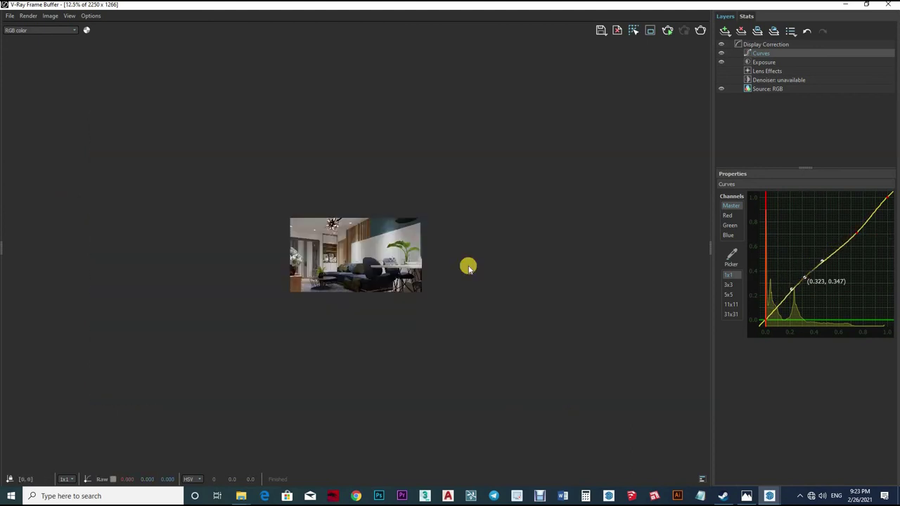
pyautogui.scroll(3, 377, 279)
pyautogui.scroll(-1, 378, 280)
pyautogui.scroll(-1, 488, 295)
pyautogui.scroll(2, 450, 323)
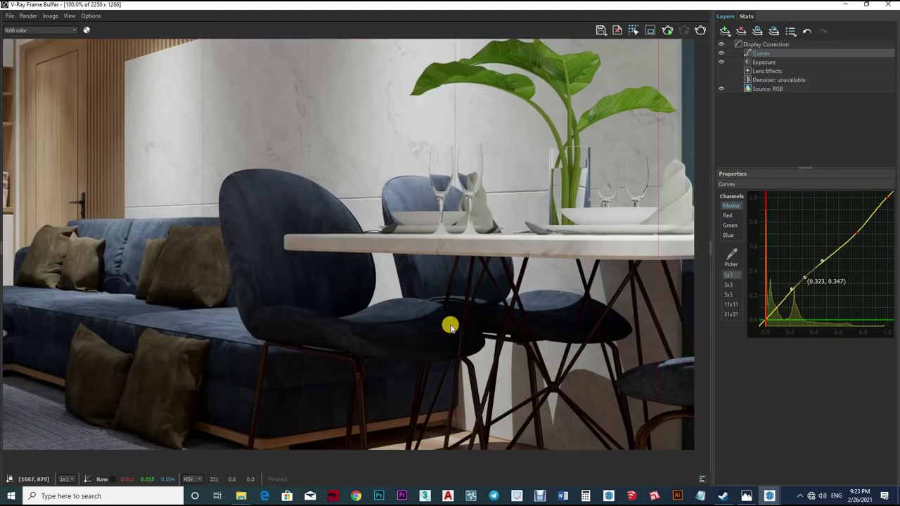
pyautogui.scroll(1, 276, 277)
pyautogui.scroll(-1, 276, 278)
pyautogui.scroll(-1, 369, 265)
pyautogui.click(599, 30)
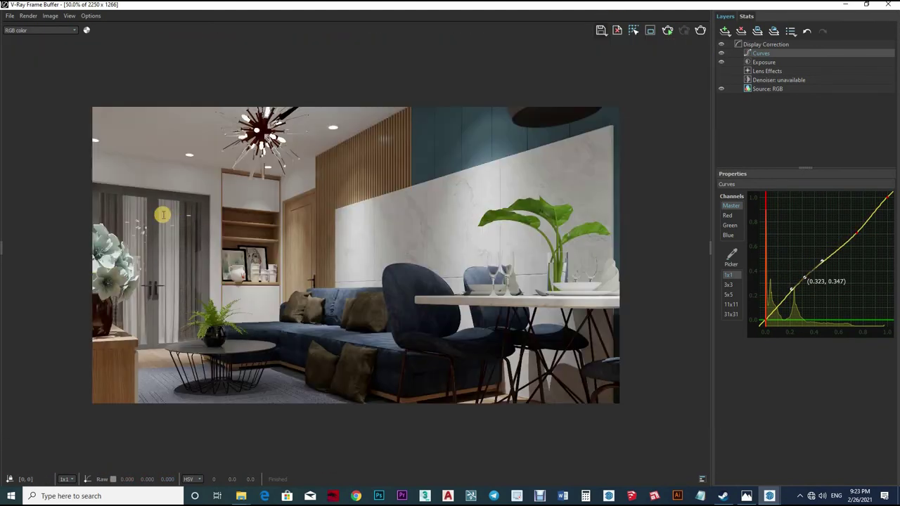
pyautogui.click(375, 253)
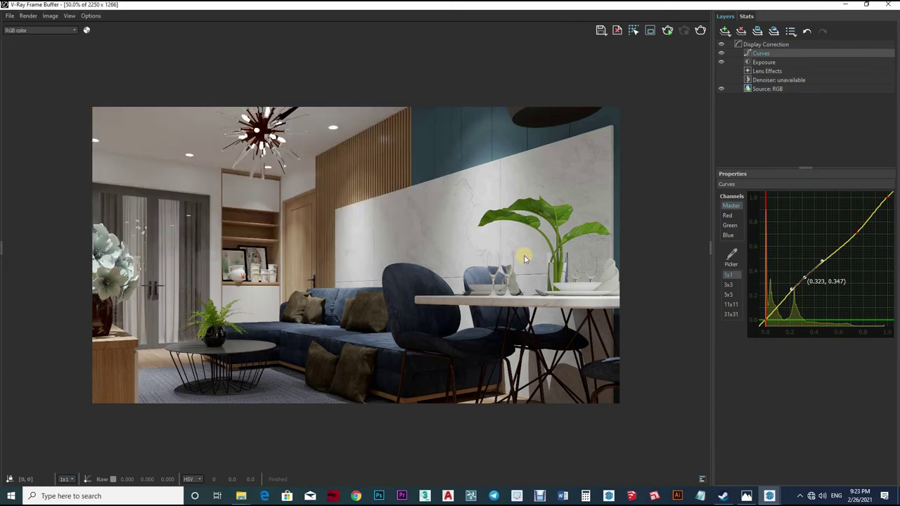